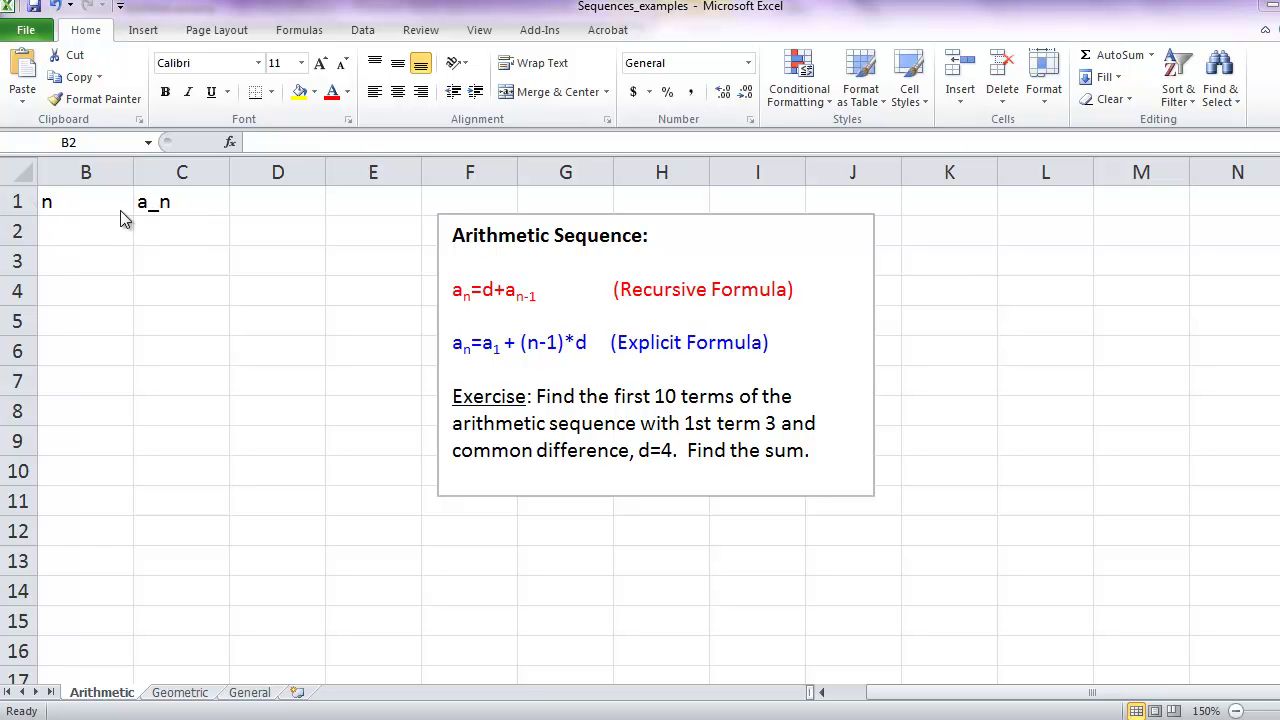
# - Enter 1 in cell B2 as the first n value
pyautogui.hotkey('shift', 'Down')
pyautogui.hotkey('shift', 'Down')
pyautogui.hotkey('shift', 'Down')
pyautogui.hotkey('shift', 'Down')
pyautogui.hotkey('shift', 'Down')
pyautogui.hotkey('shift', 'Down')
pyautogui.hotkey('shift', 'Down')
pyautogui.hotkey('shift', 'Down')
pyautogui.hotkey('shift', 'Down')
pyautogui.write('1')
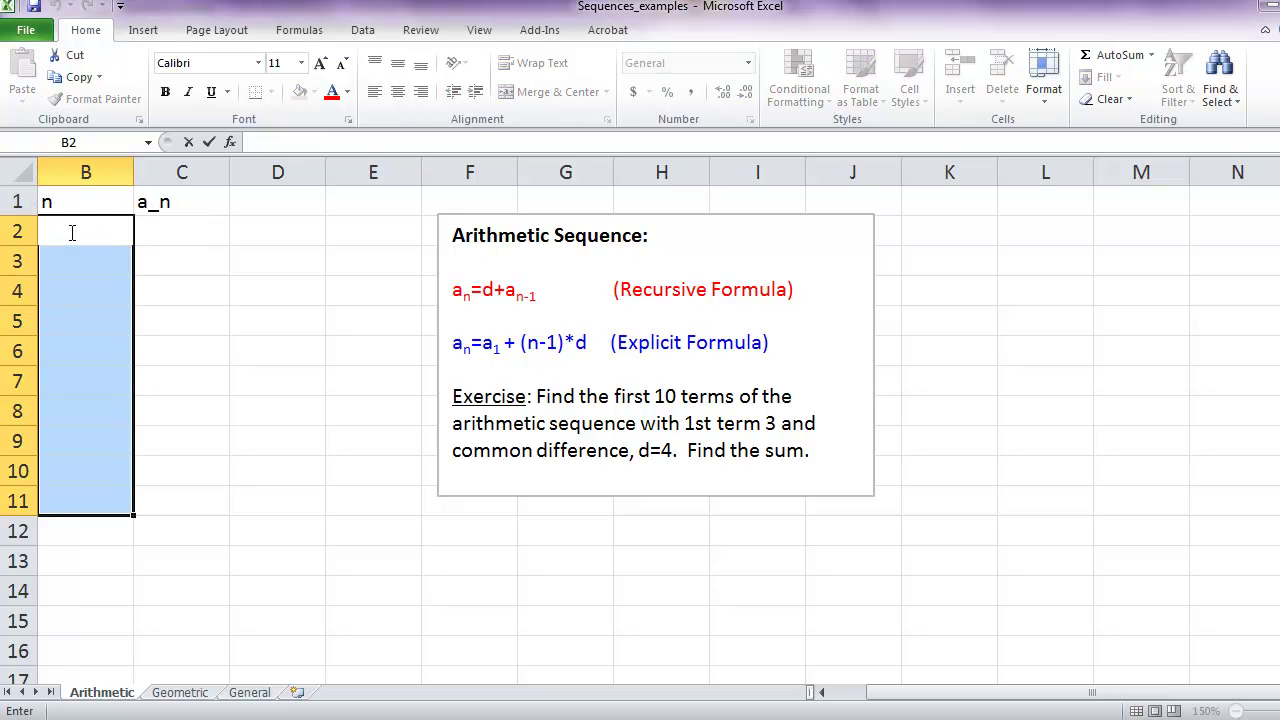
pyautogui.click(63, 248)
pyautogui.click(62, 242)
pyautogui.press('Tab')
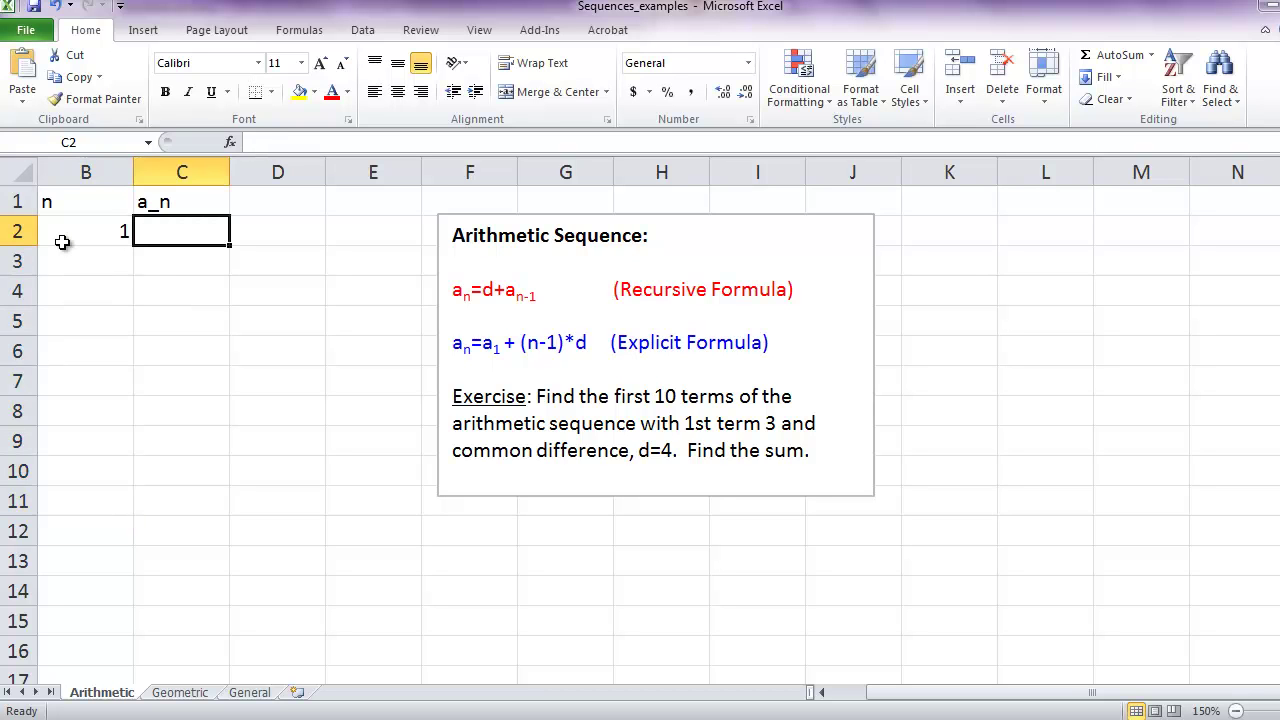
# - Enter the first term 3 in cell C2 and the second n value 2 in cell B3
pyautogui.write('3')
pyautogui.press('Return')
pyautogui.write('2')
pyautogui.press('Tab')
# - Fill B2:B11 with a linear column series using a step value of 1
pyautogui.press('Left')
pyautogui.click(62, 242)
pyautogui.hotkey('shift', 'Down')
pyautogui.hotkey('shift', 'Down')
pyautogui.hotkey('shift', 'Down')
pyautogui.hotkey('shift', 'Down')
pyautogui.hotkey('shift', 'Down')
pyautogui.hotkey('shift', 'Down')
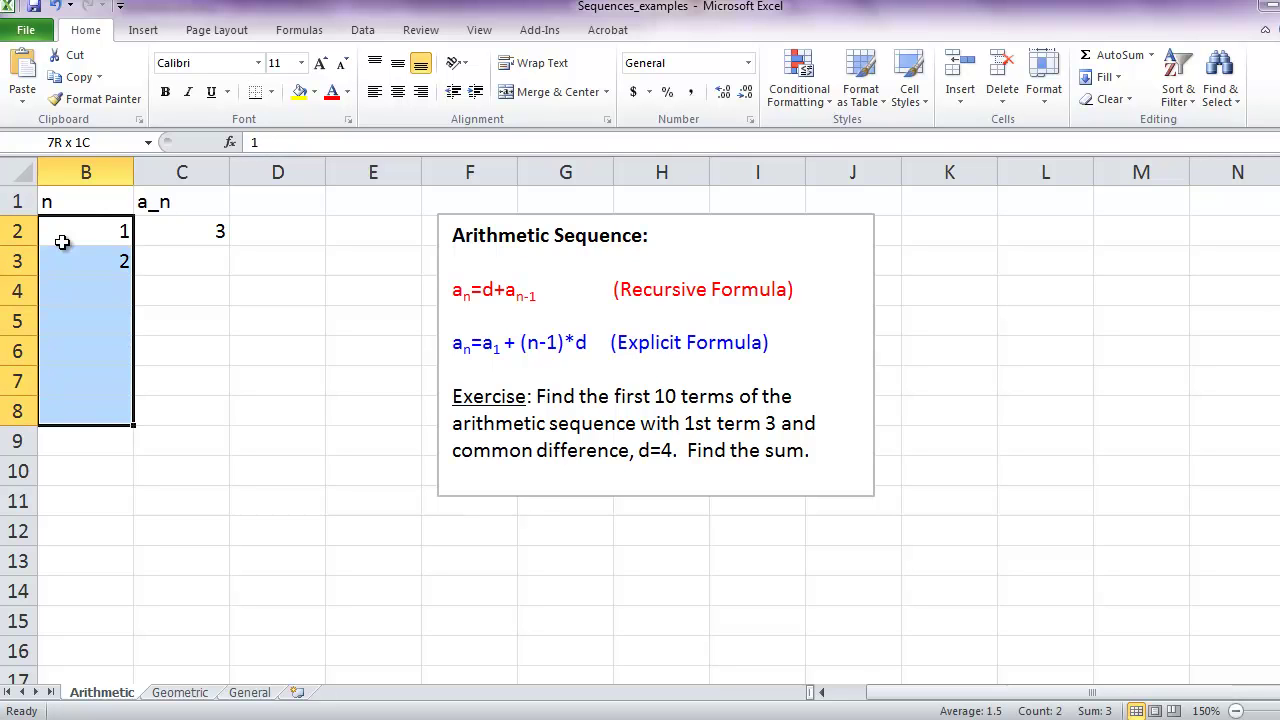
pyautogui.hotkey('shift', 'Down')
pyautogui.hotkey('shift', 'Down')
pyautogui.hotkey('shift', 'Down')
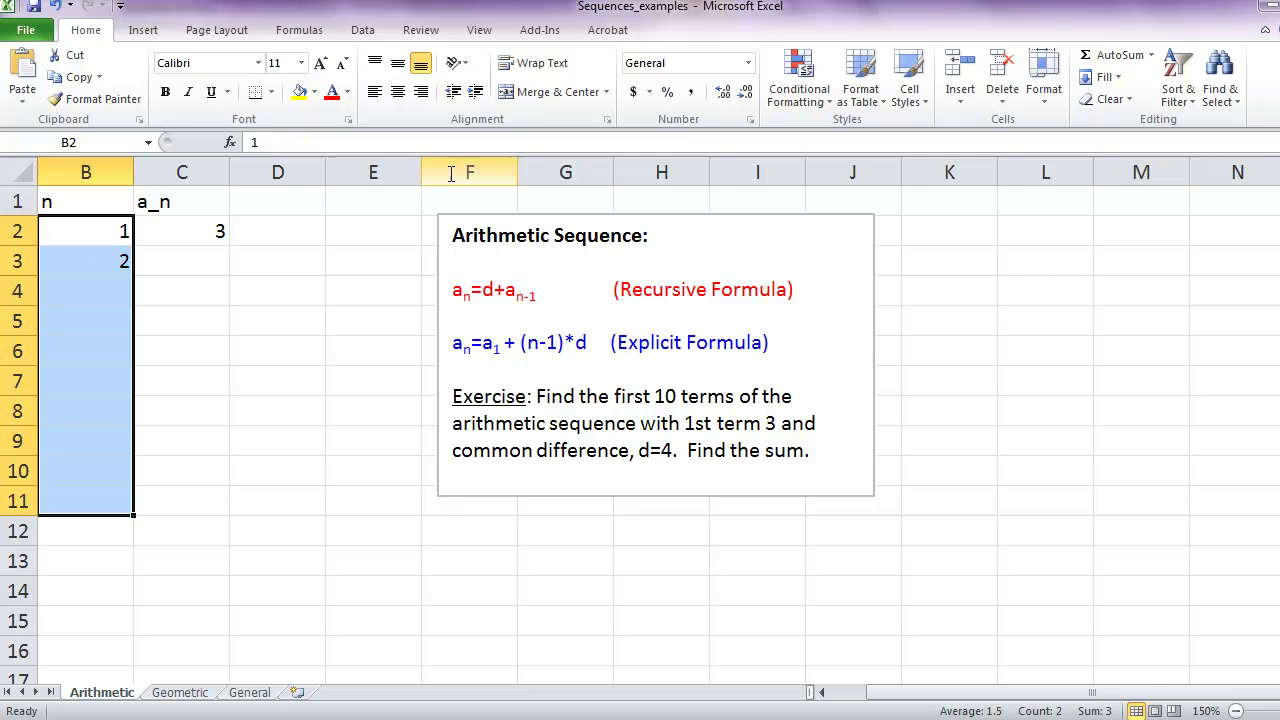
pyautogui.click(1112, 80)
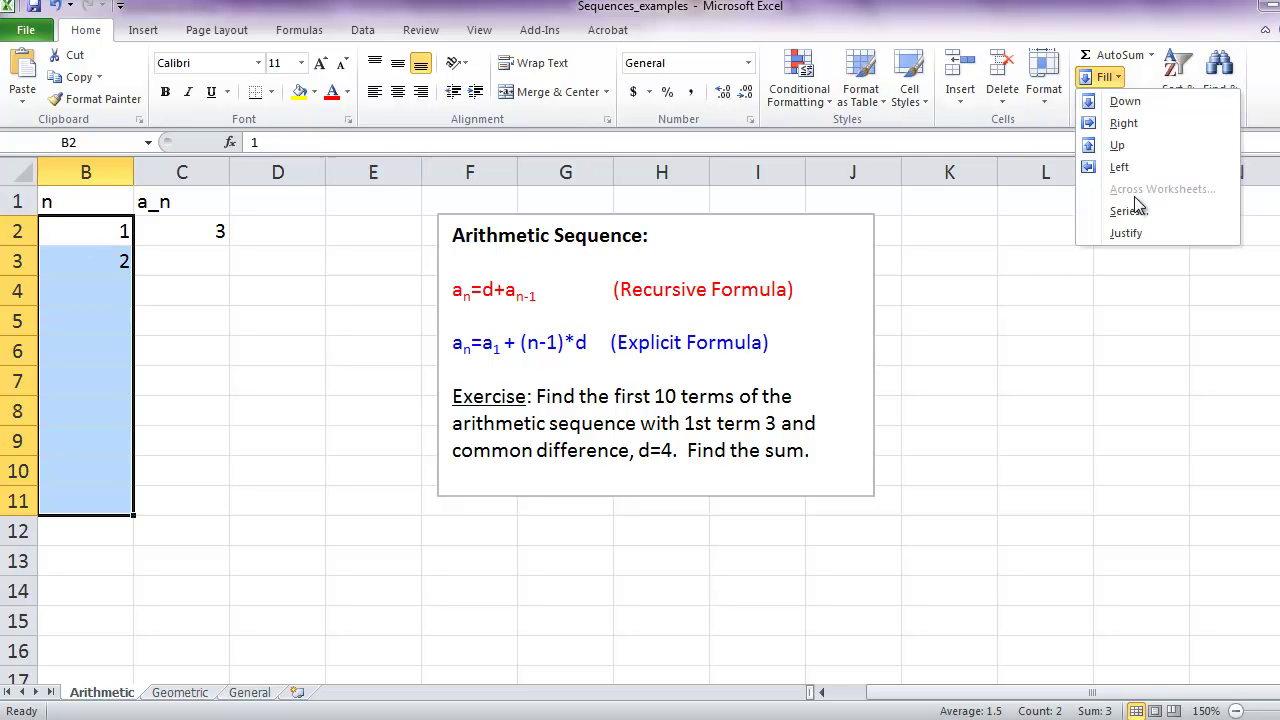
pyautogui.click(1143, 212)
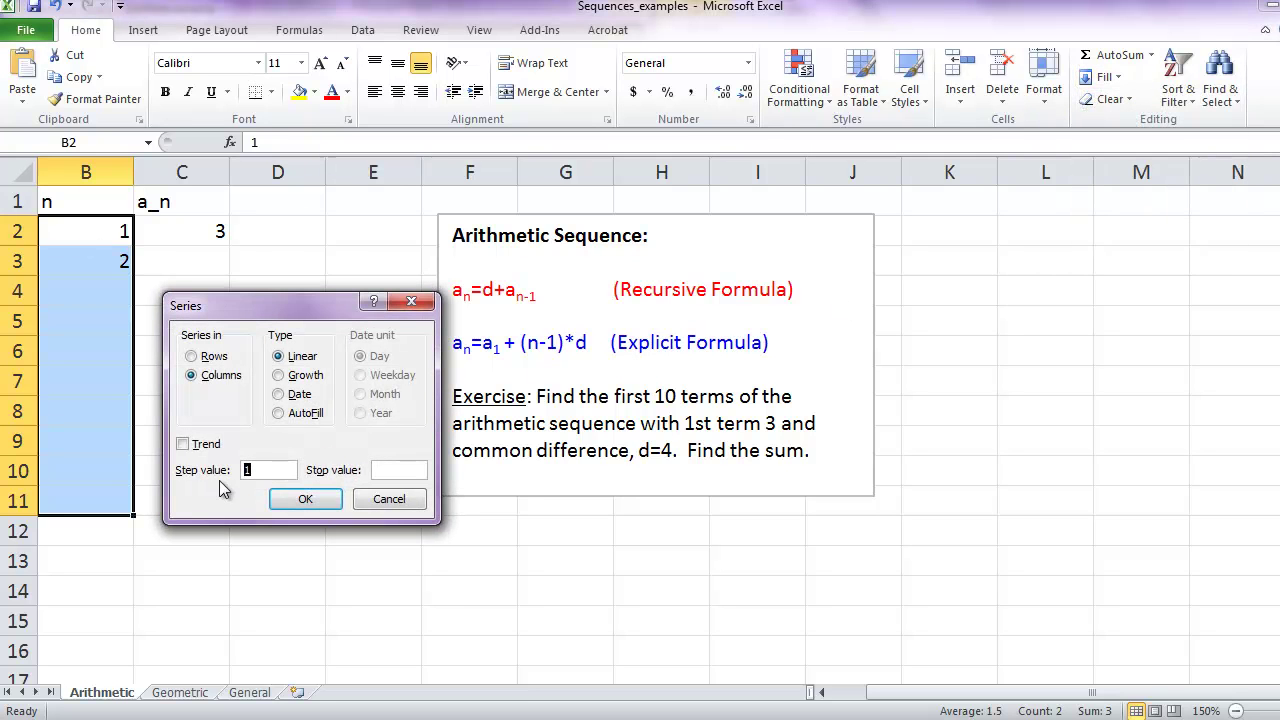
pyautogui.click(292, 500)
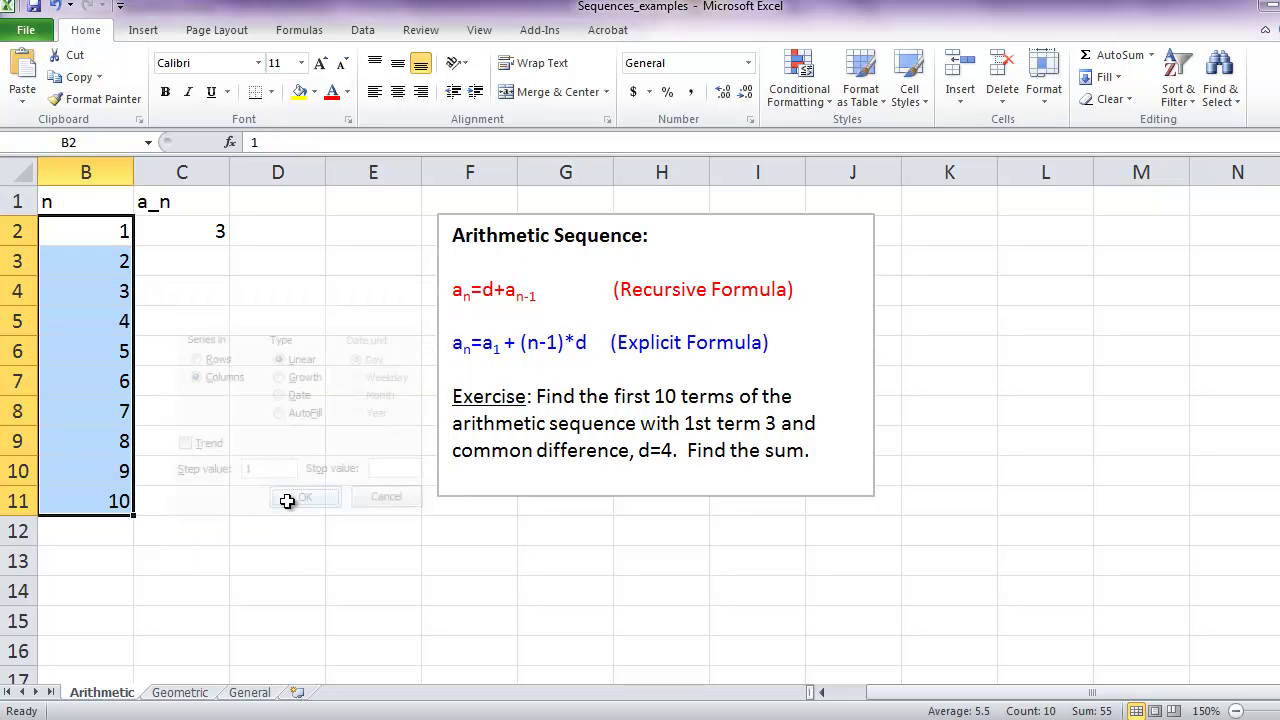
# - Enter the recursive formula =C2+4 in cell C3 for the second term
pyautogui.click(192, 235)
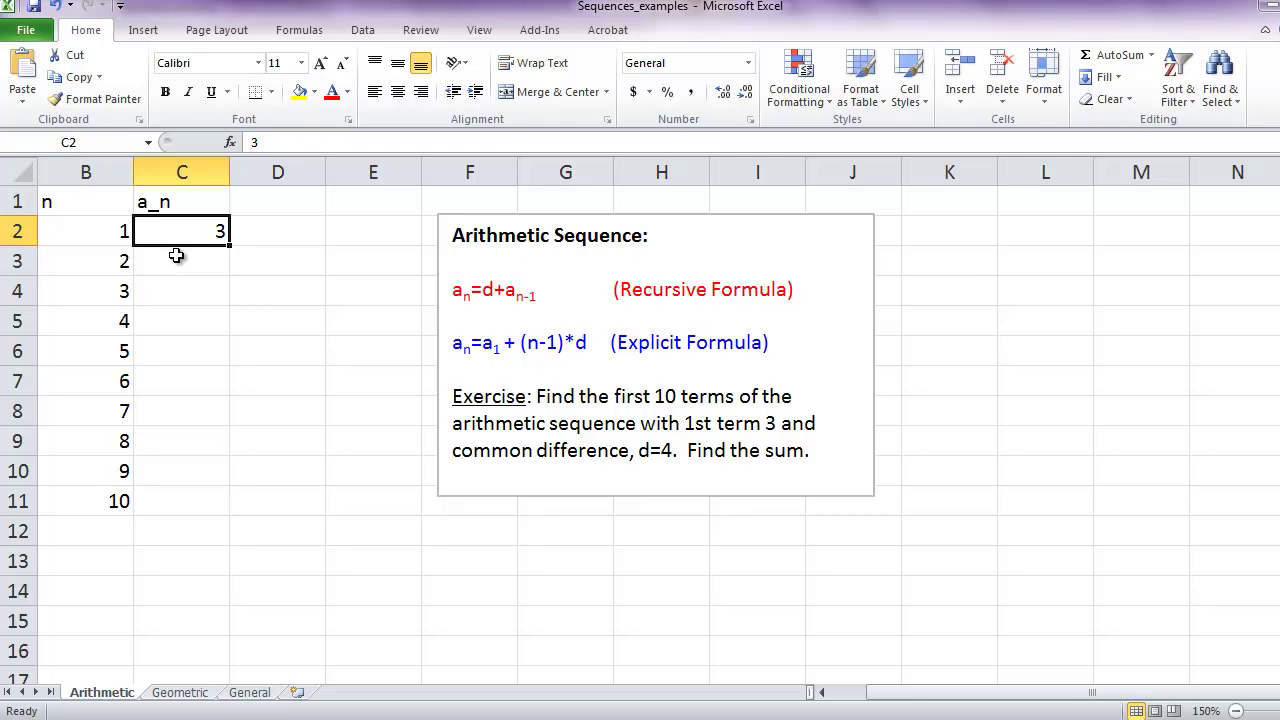
pyautogui.click(172, 266)
pyautogui.write('=')
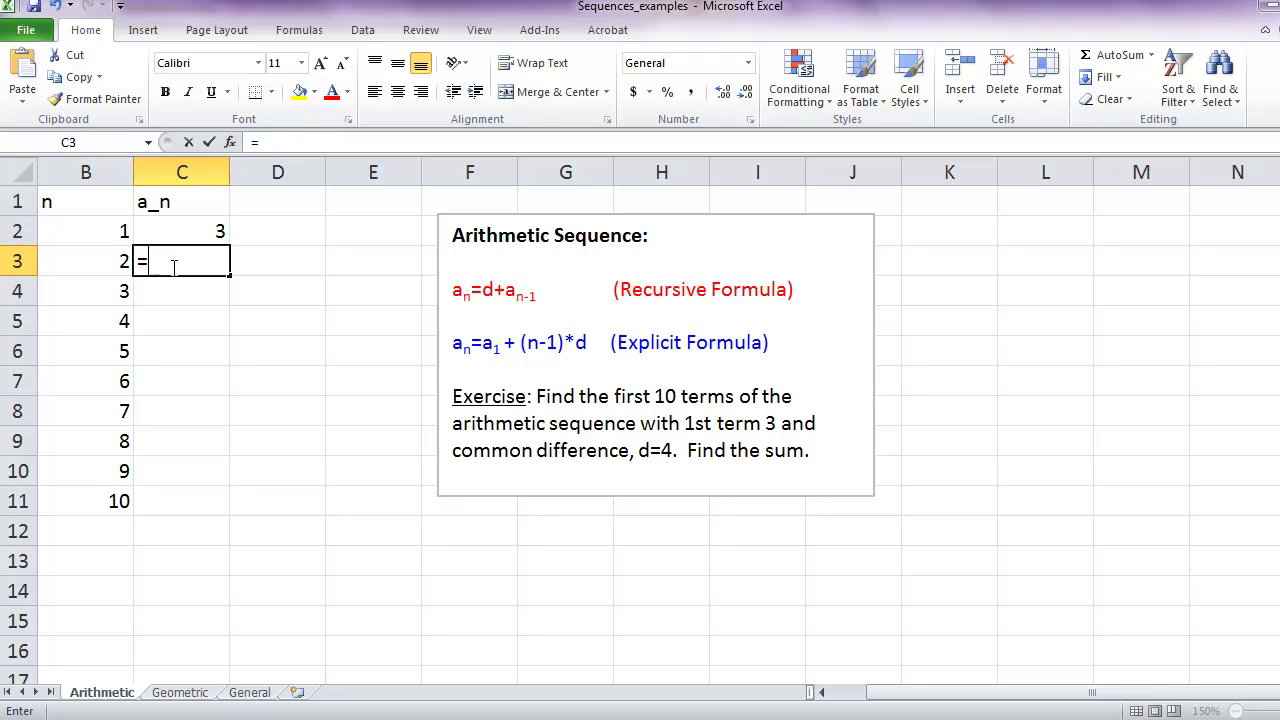
pyautogui.click(170, 234)
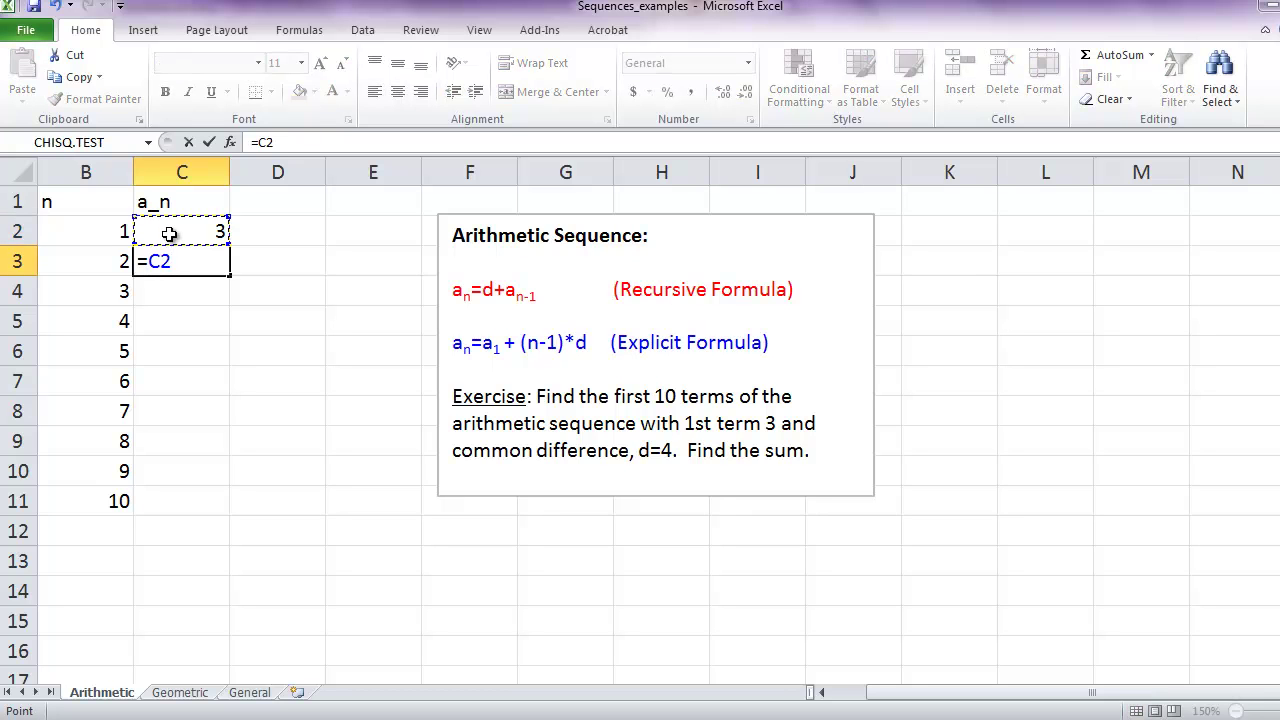
pyautogui.write('+4')
pyautogui.press('Return')
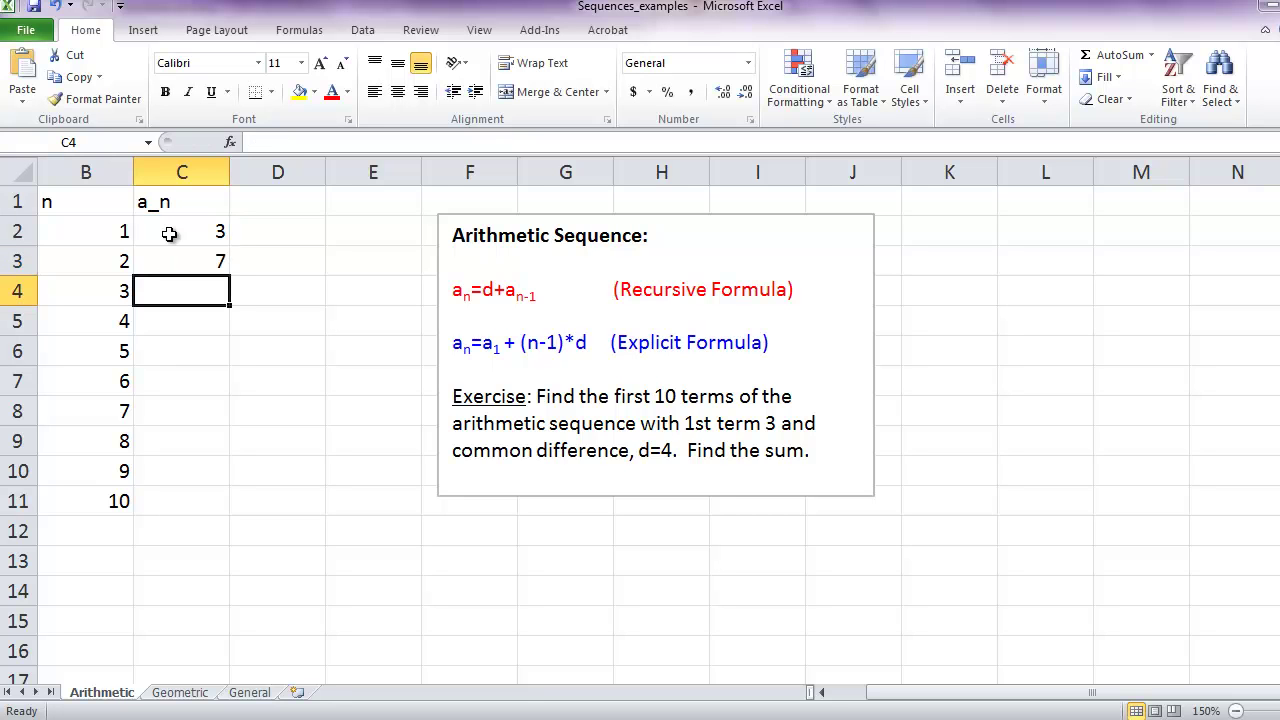
# - Fill the recursive formula from C3 down through C11
pyautogui.press('Up')
pyautogui.hotkey('shift', 'Down')
pyautogui.hotkey('shift', 'Down')
pyautogui.hotkey('shift', 'Down')
pyautogui.hotkey('shift', 'Down')
pyautogui.hotkey('shift', 'Down')
pyautogui.hotkey('shift', 'Down')
pyautogui.hotkey('shift', 'Down')
pyautogui.hotkey('shift', 'Down')
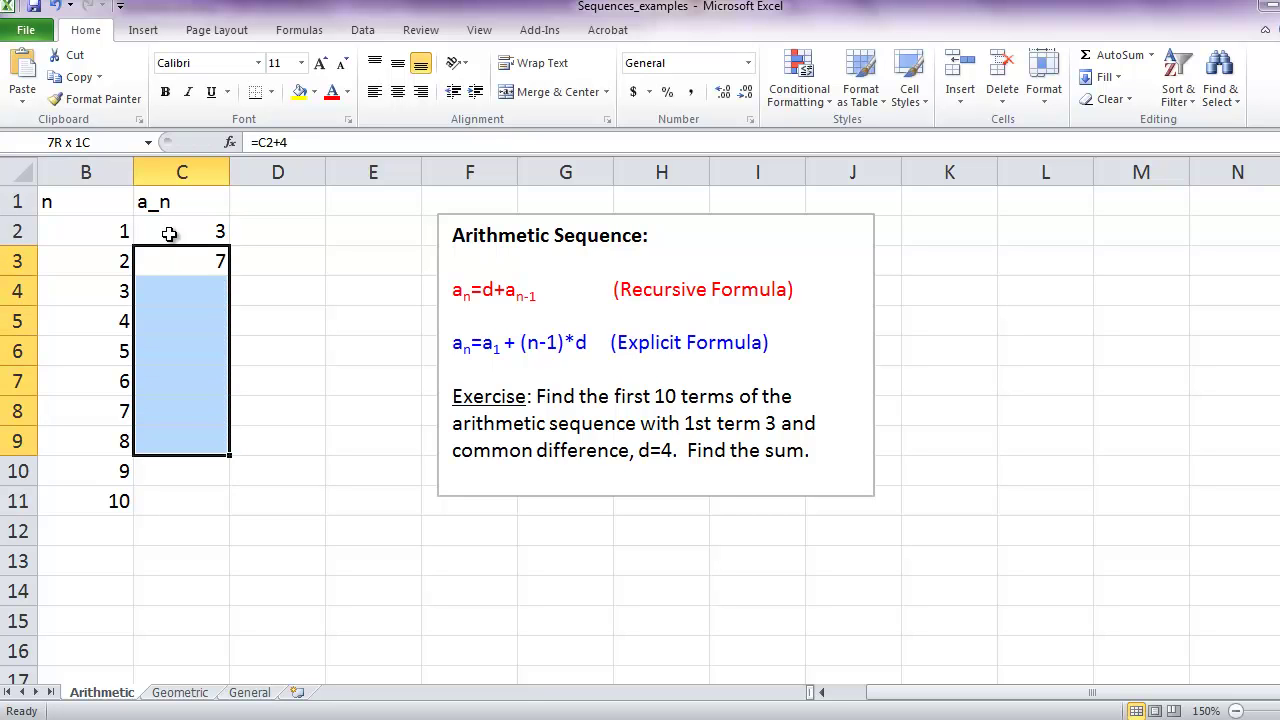
pyautogui.click(1119, 78)
pyautogui.click(1122, 101)
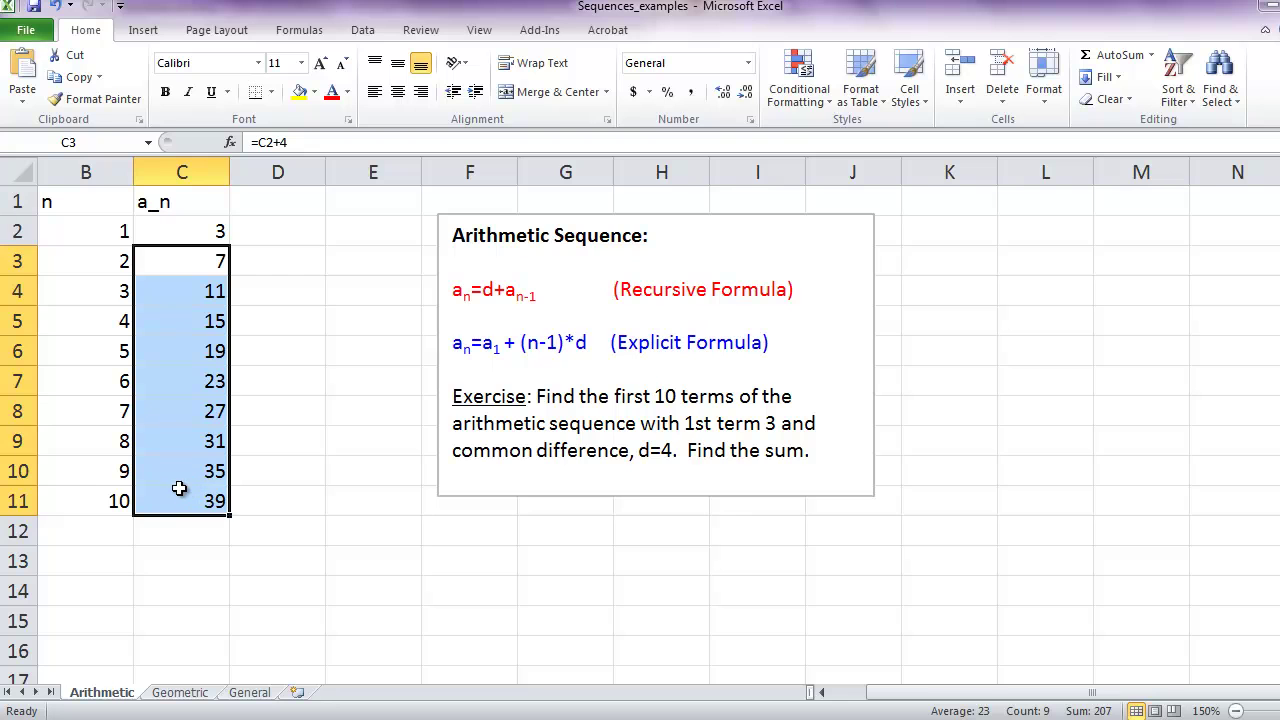
pyautogui.click(90, 478)
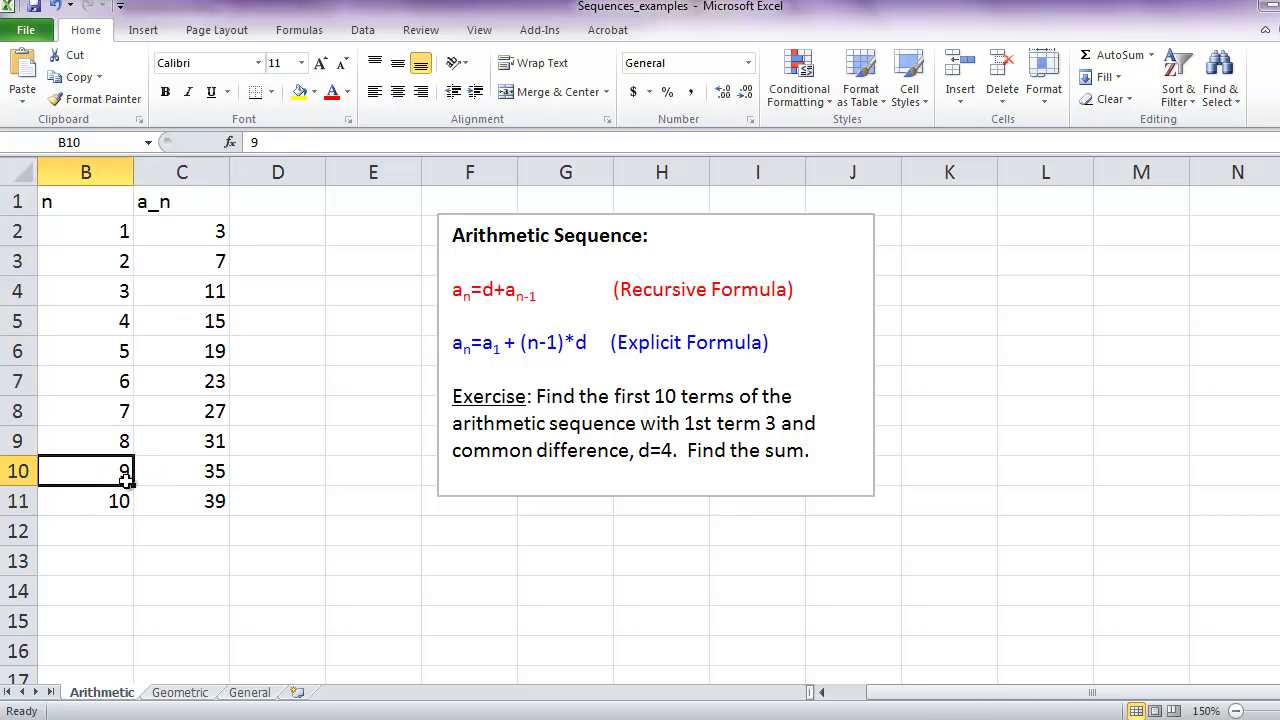
pyautogui.click(163, 480)
pyautogui.click(110, 505)
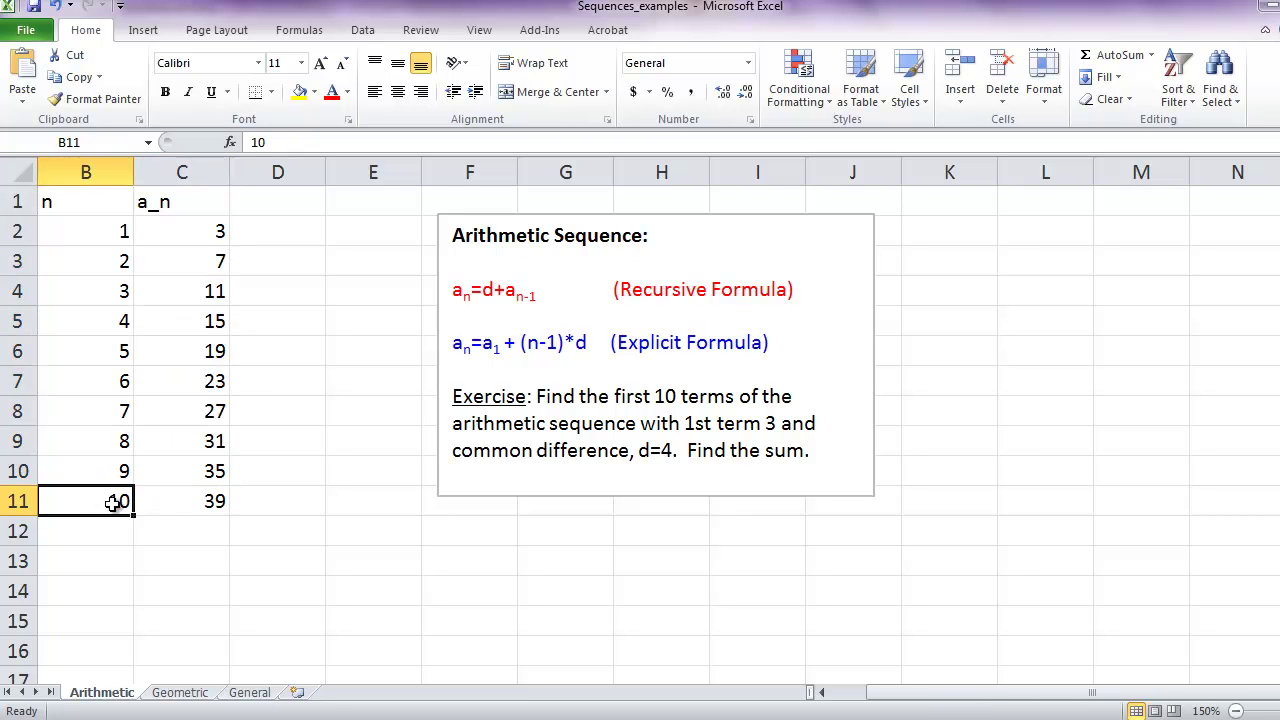
pyautogui.click(192, 503)
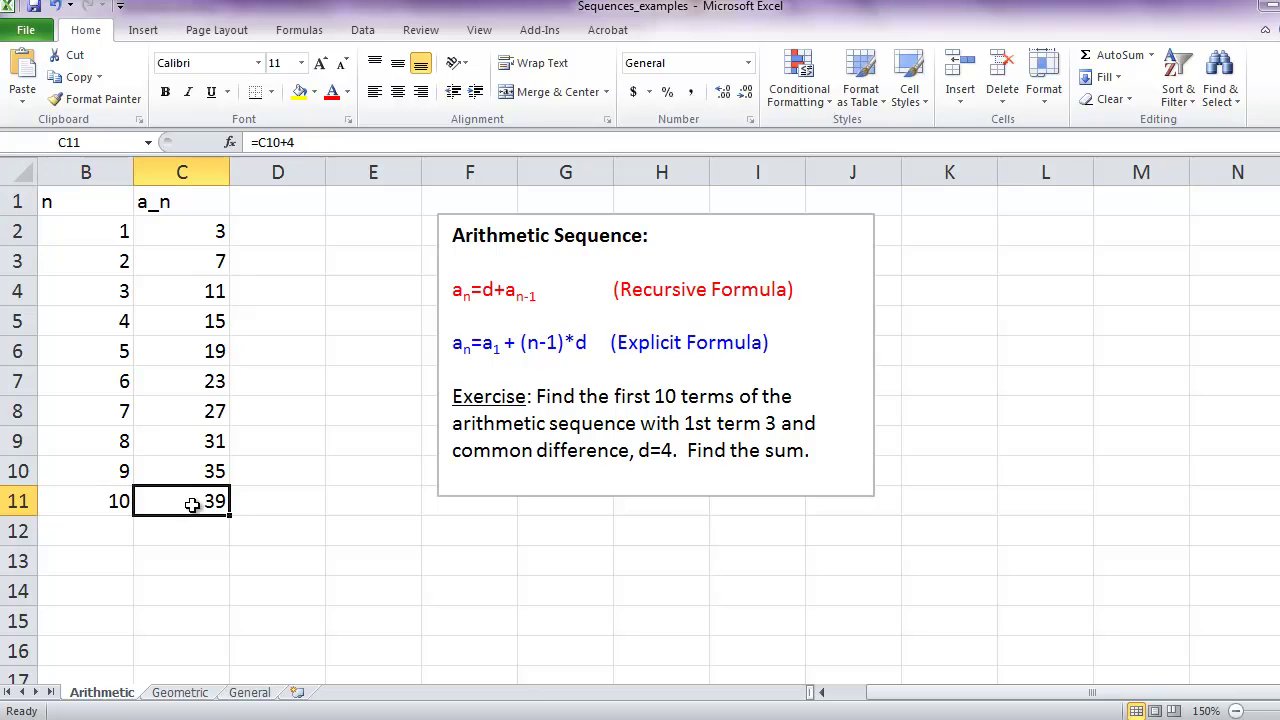
# - Sum the ten terms in cell C13 with the formula =sum(C2:C11)
pyautogui.click(169, 560)
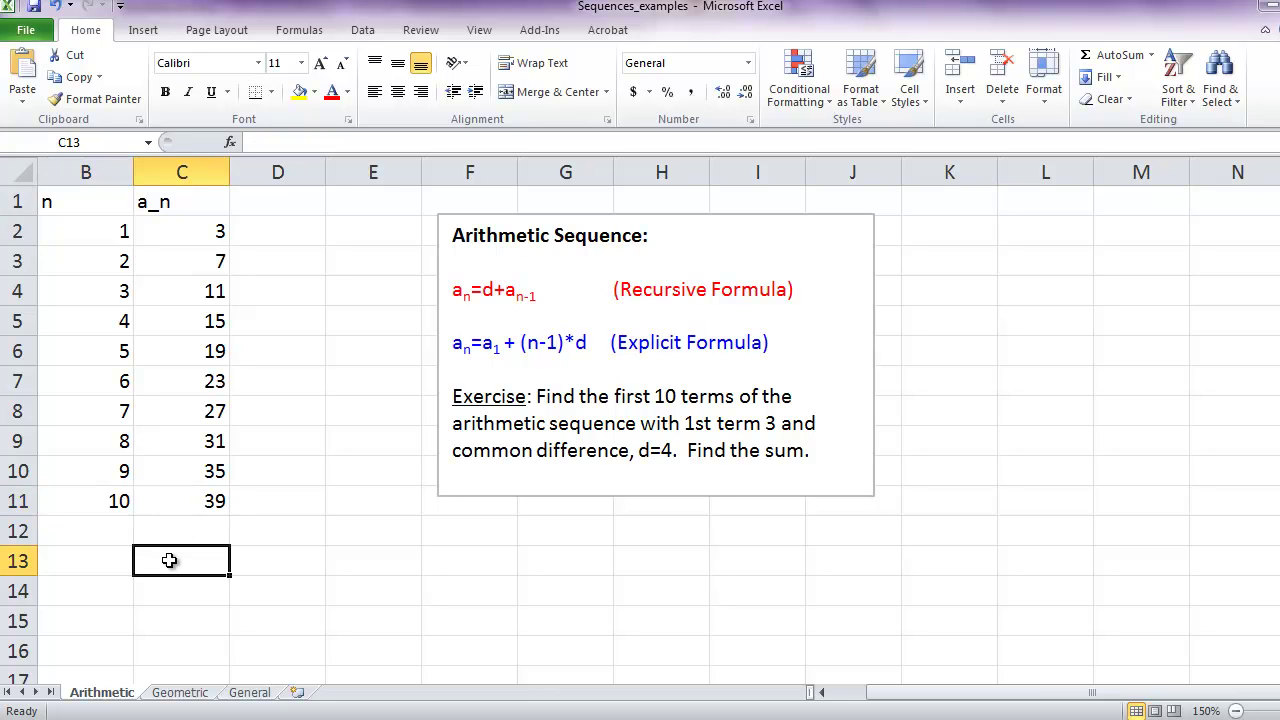
pyautogui.write('=sum(')
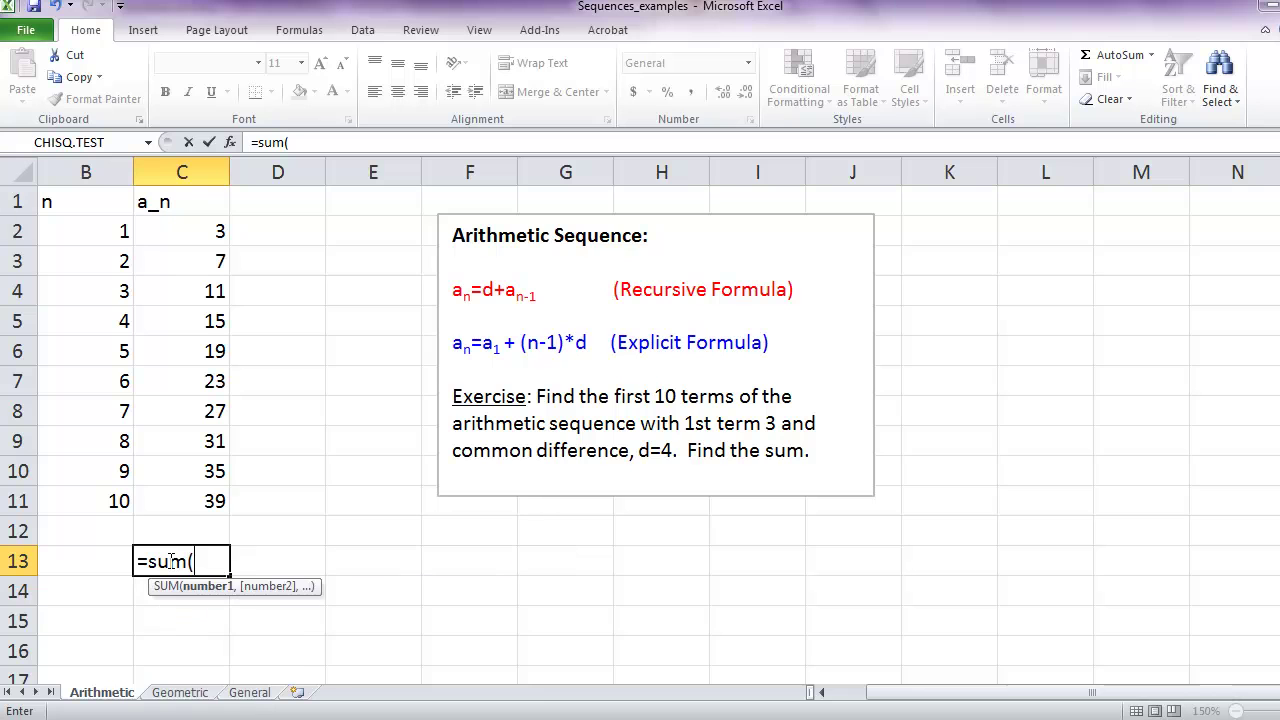
pyautogui.moveTo(193, 497); pyautogui.dragTo(174, 232)
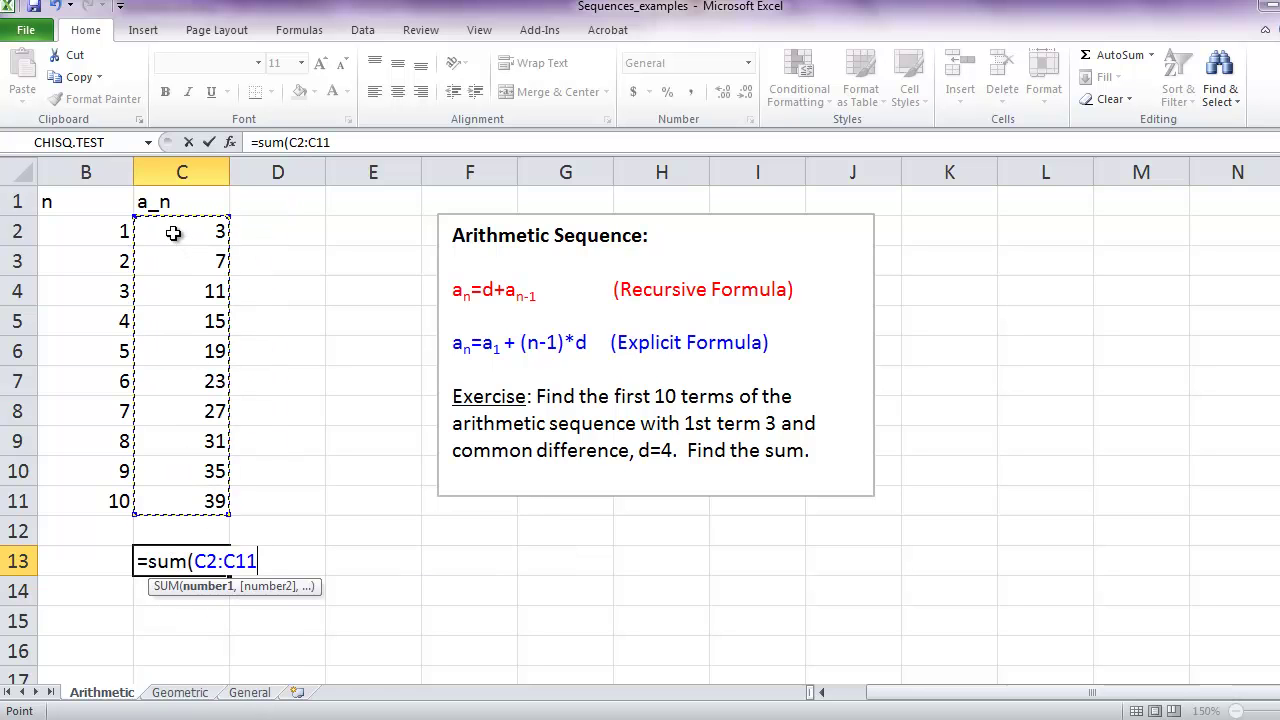
pyautogui.write(')')
pyautogui.press('Return')
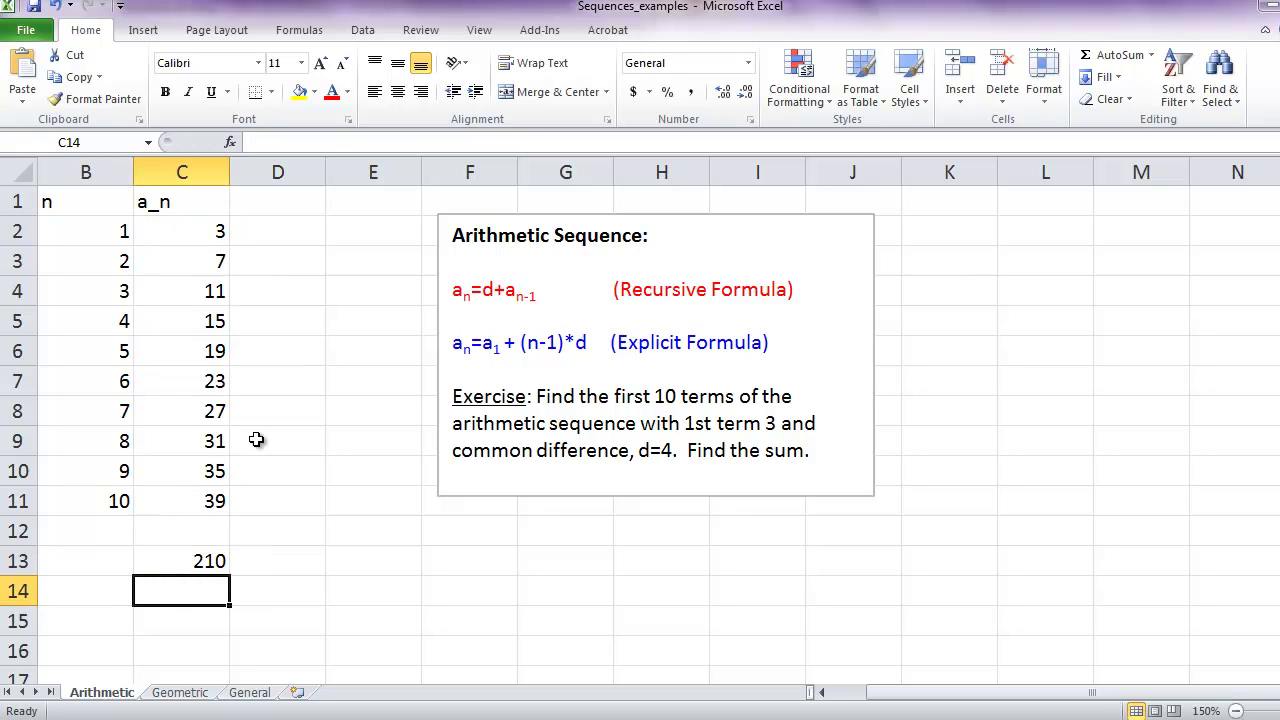
# - Color the recursive terms in C2:C11 red to match the recursive formula in the text box
pyautogui.moveTo(178, 230); pyautogui.dragTo(185, 497)
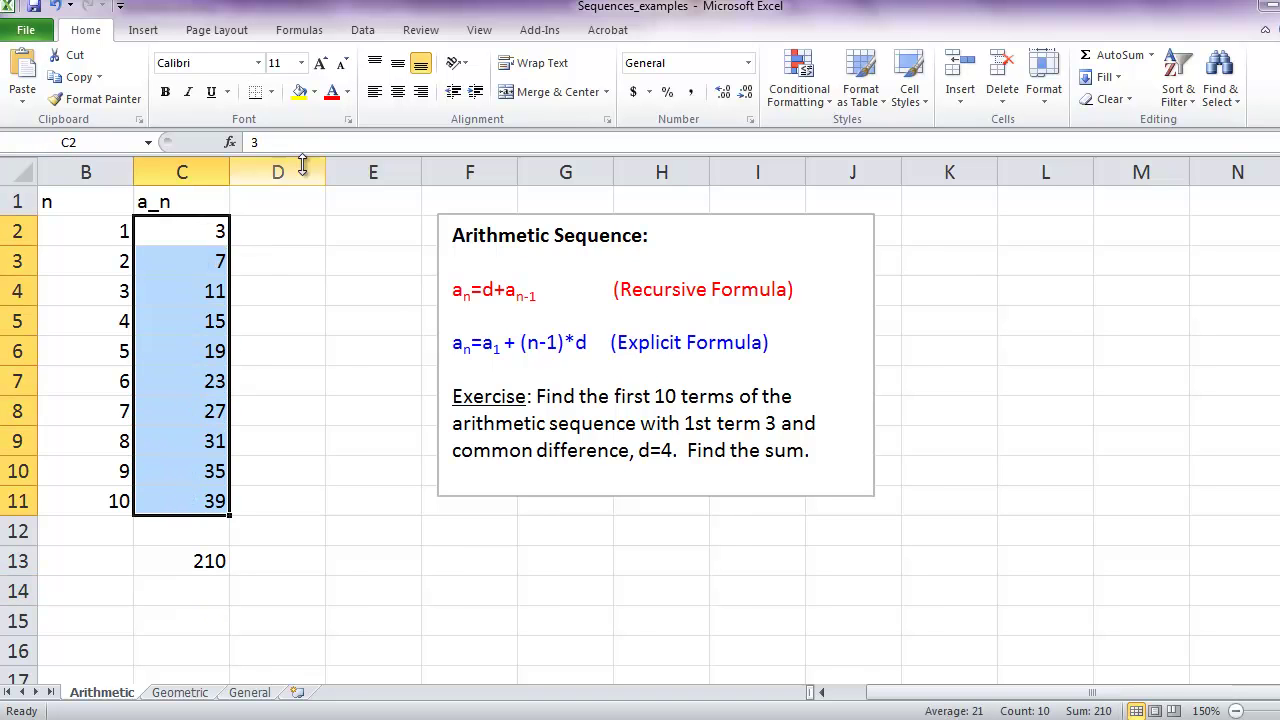
pyautogui.click(332, 92)
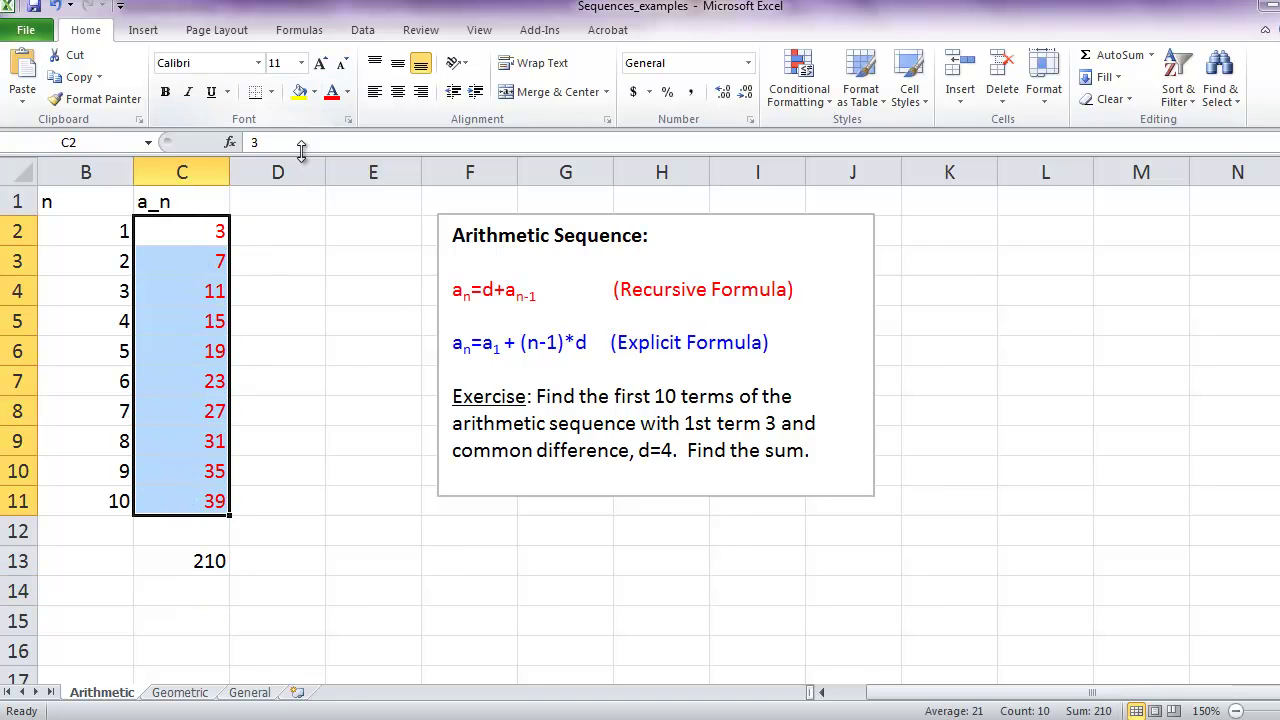
pyautogui.click(622, 291)
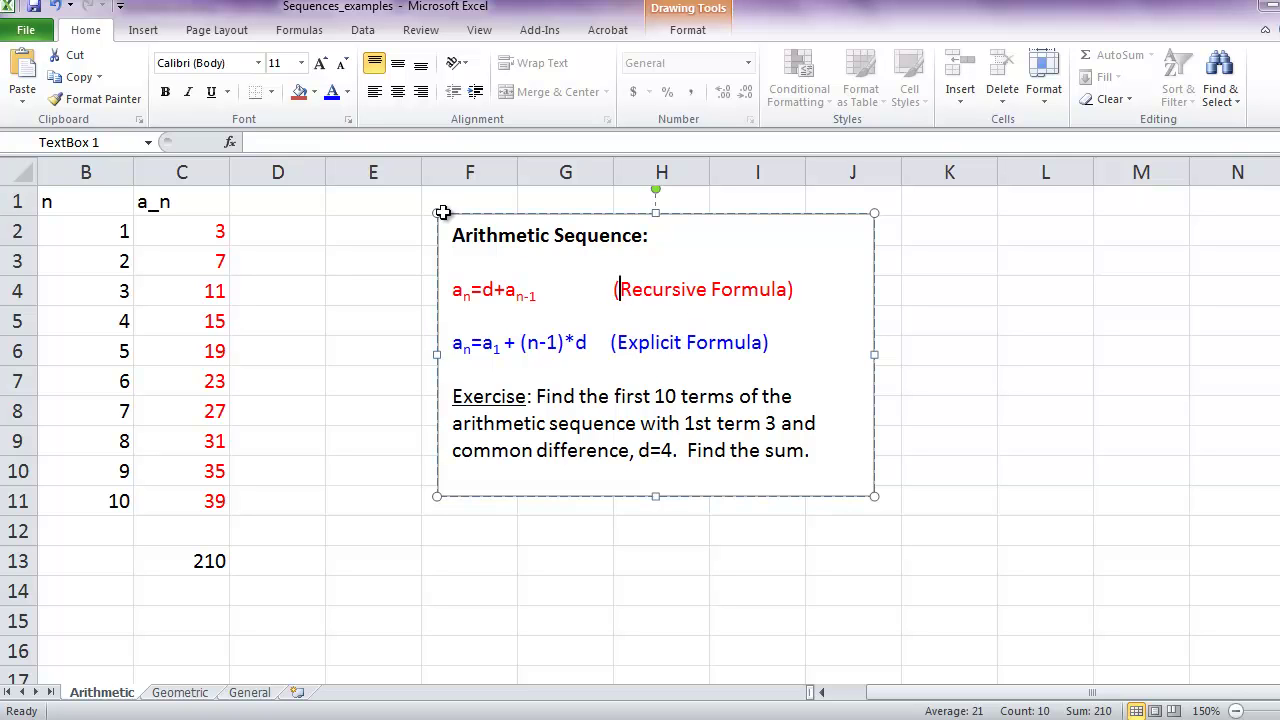
# - Enter the column heading a_n in cell D1
pyautogui.click(268, 199)
pyautogui.write('a_')
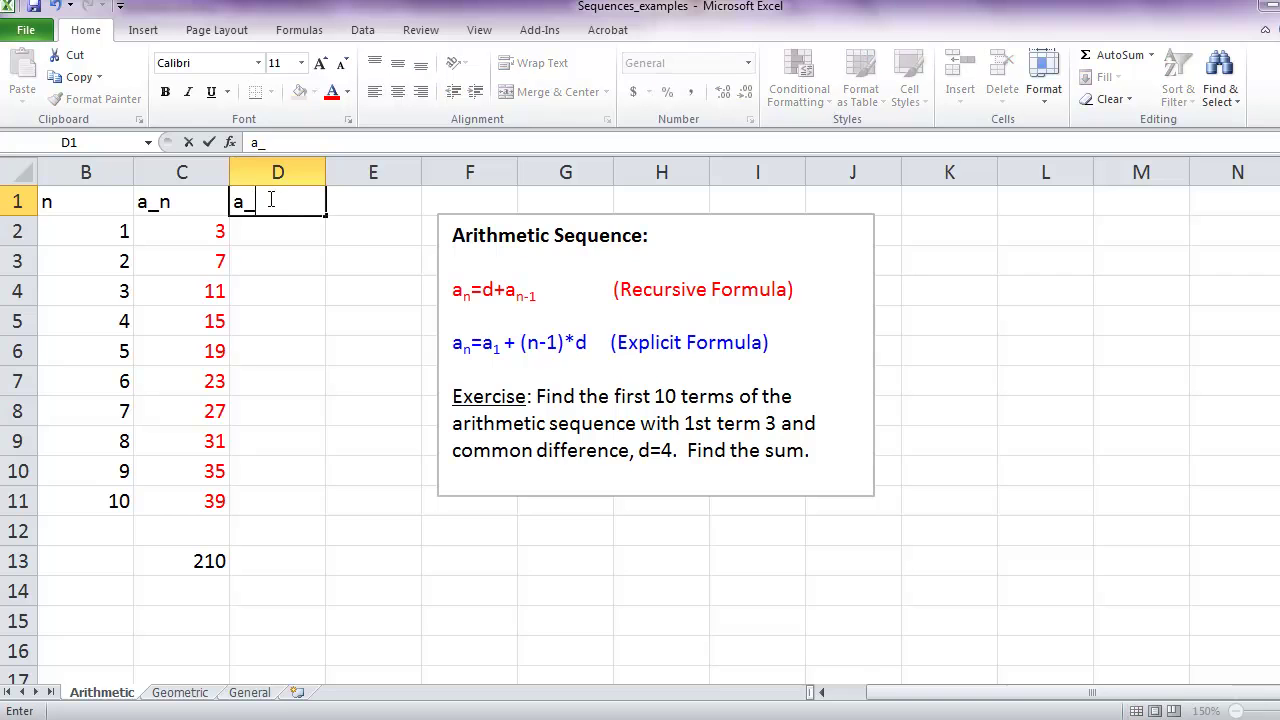
pyautogui.write('n')
pyautogui.press('Return')
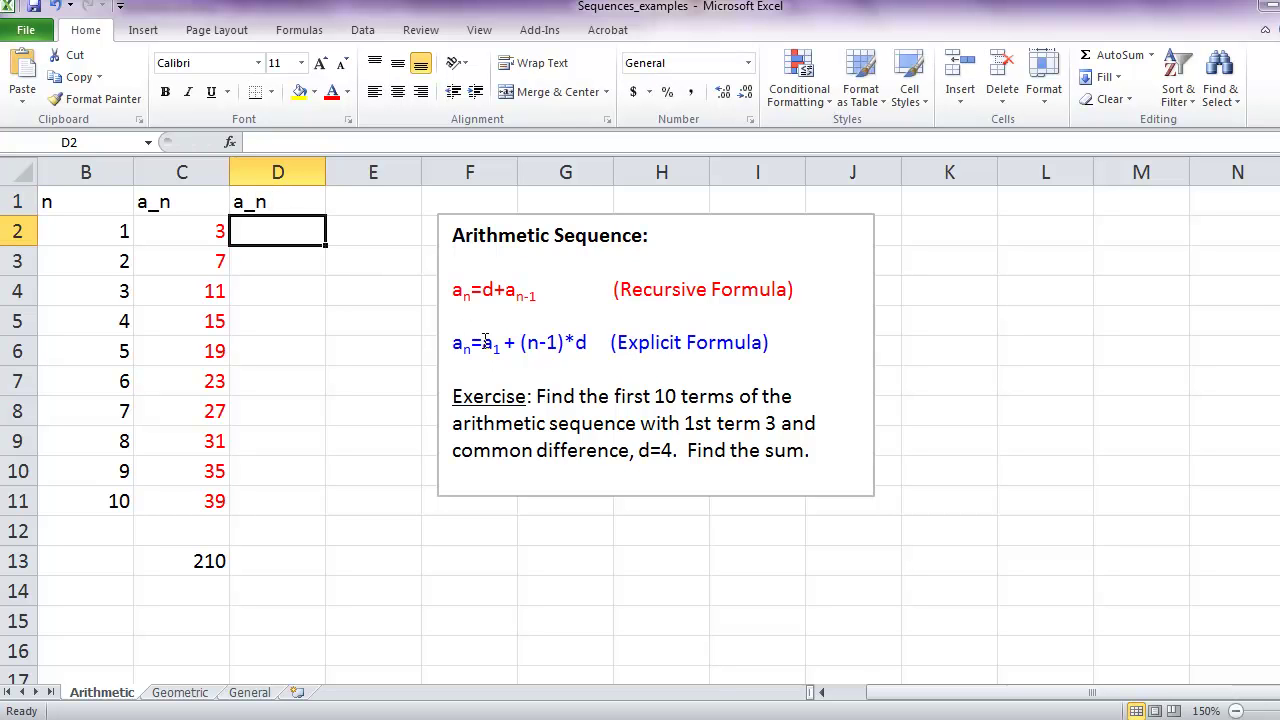
# - Enter the explicit formula =C2+(B2-1)*4 in cell D2
pyautogui.write('=')
pyautogui.click(117, 231)
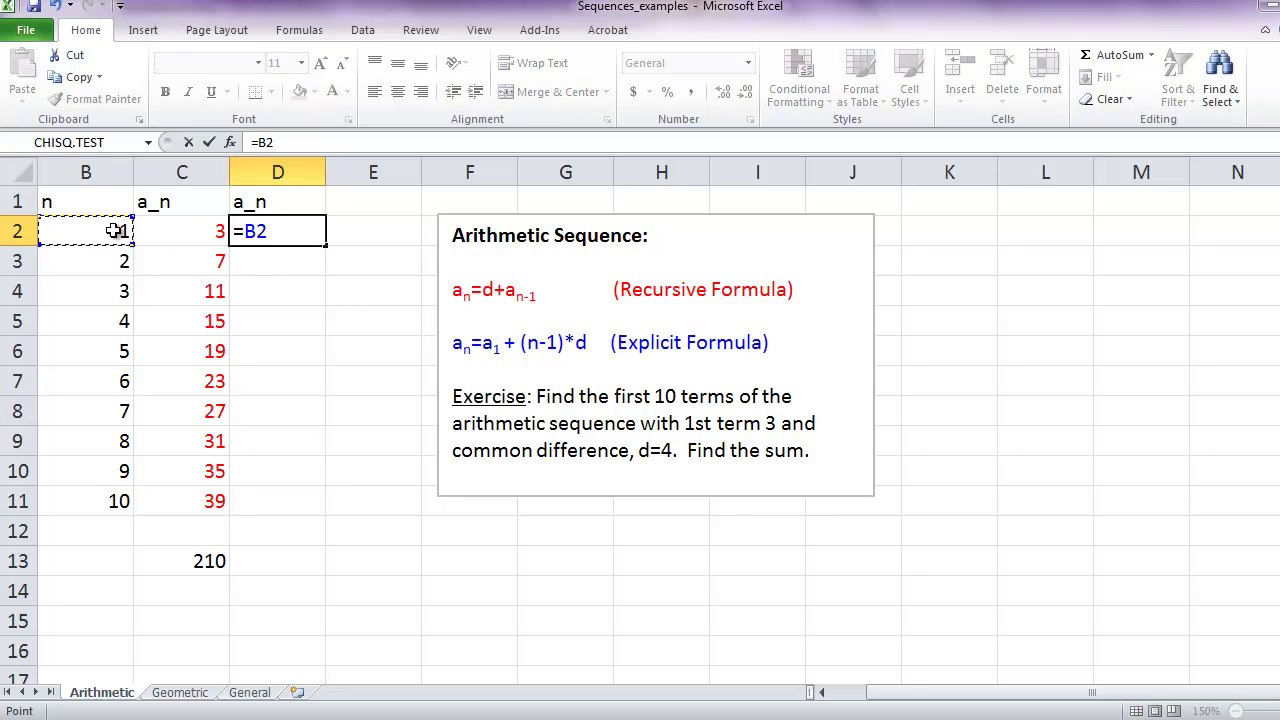
pyautogui.press('BackSpace')
pyautogui.press('BackSpace')
pyautogui.click(218, 234)
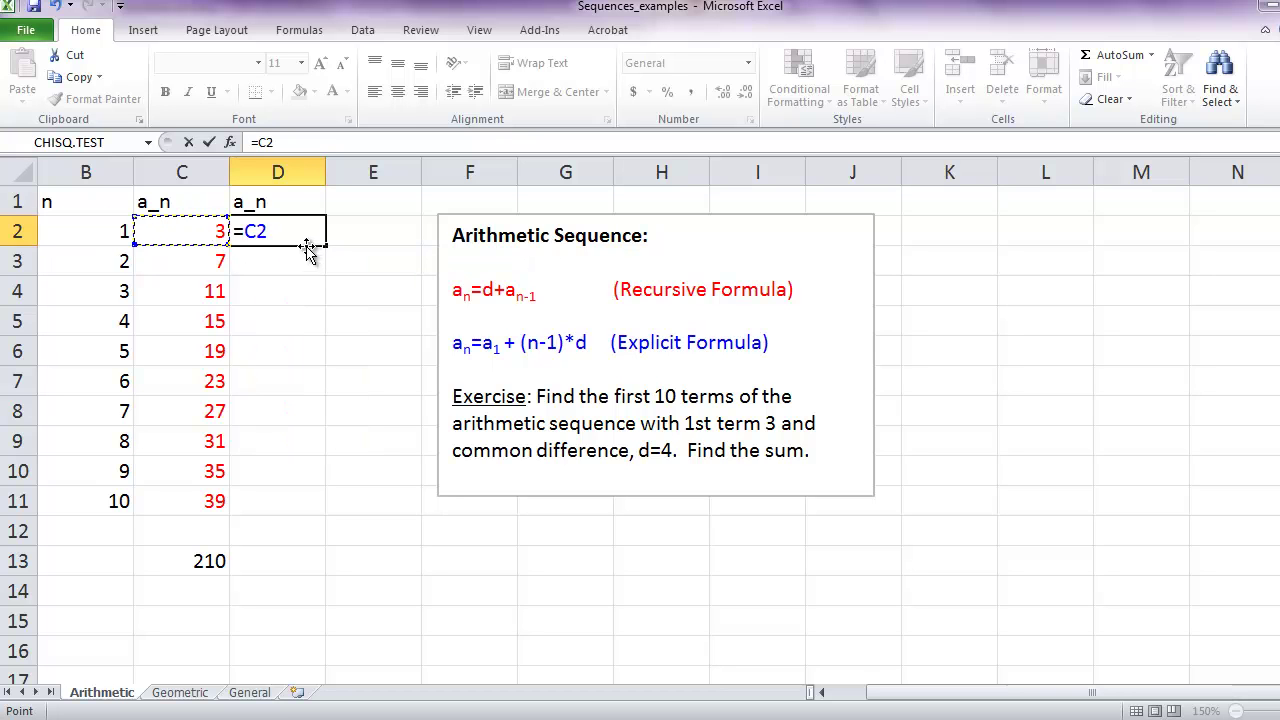
pyautogui.write('+(')
pyautogui.click(87, 235)
pyautogui.write('-1)*')
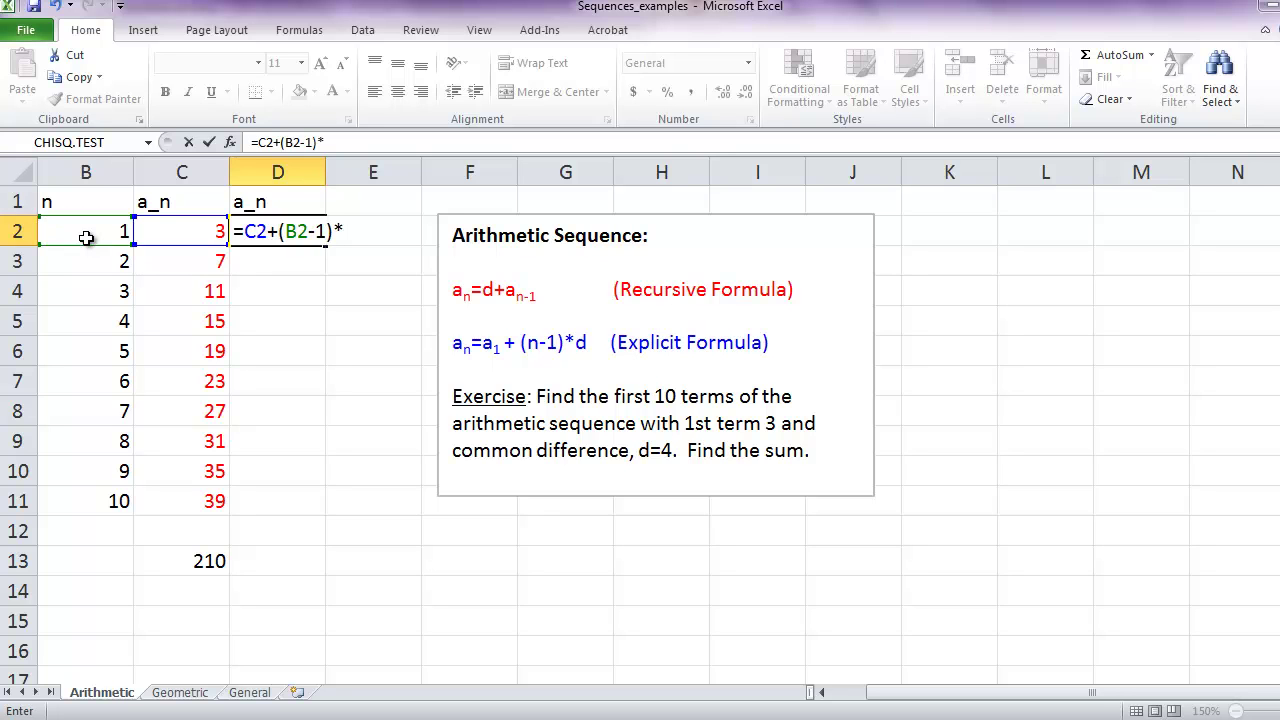
pyautogui.write('4')
pyautogui.press('Return')
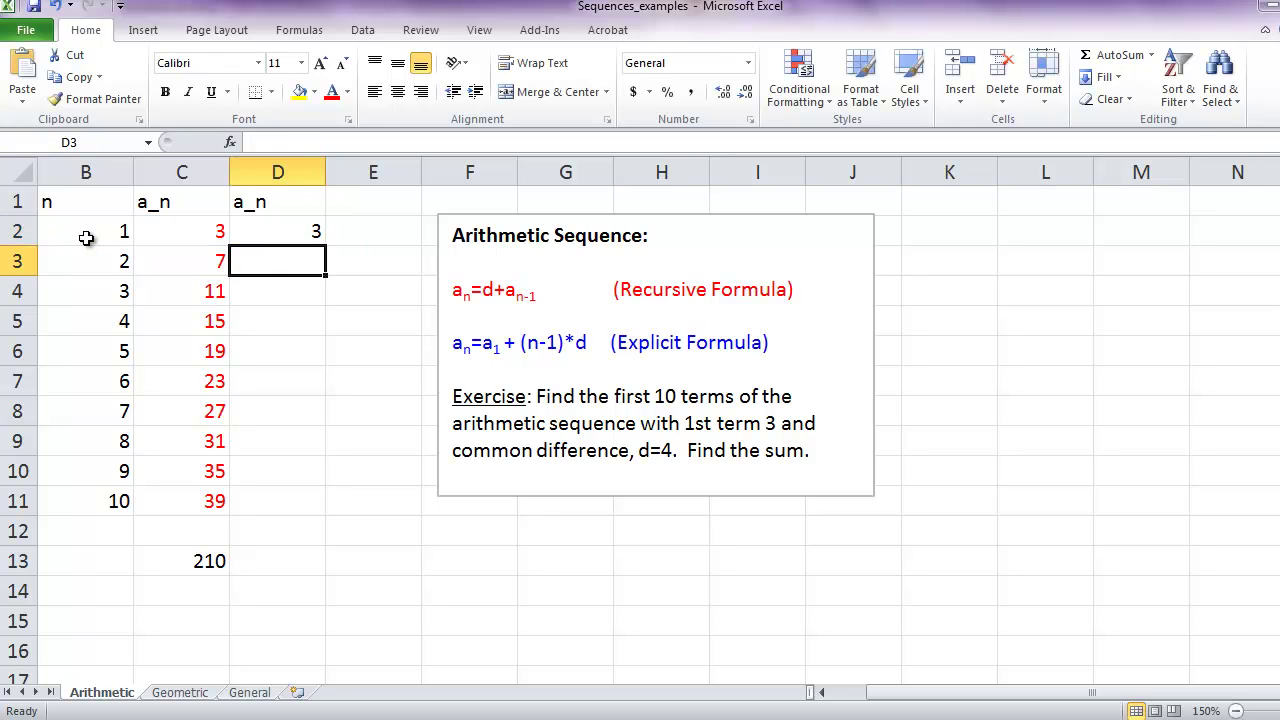
# - Make the first-term reference in D2 absolute so the formula reads =$C$2+(B2-1)*4
pyautogui.click(298, 232)
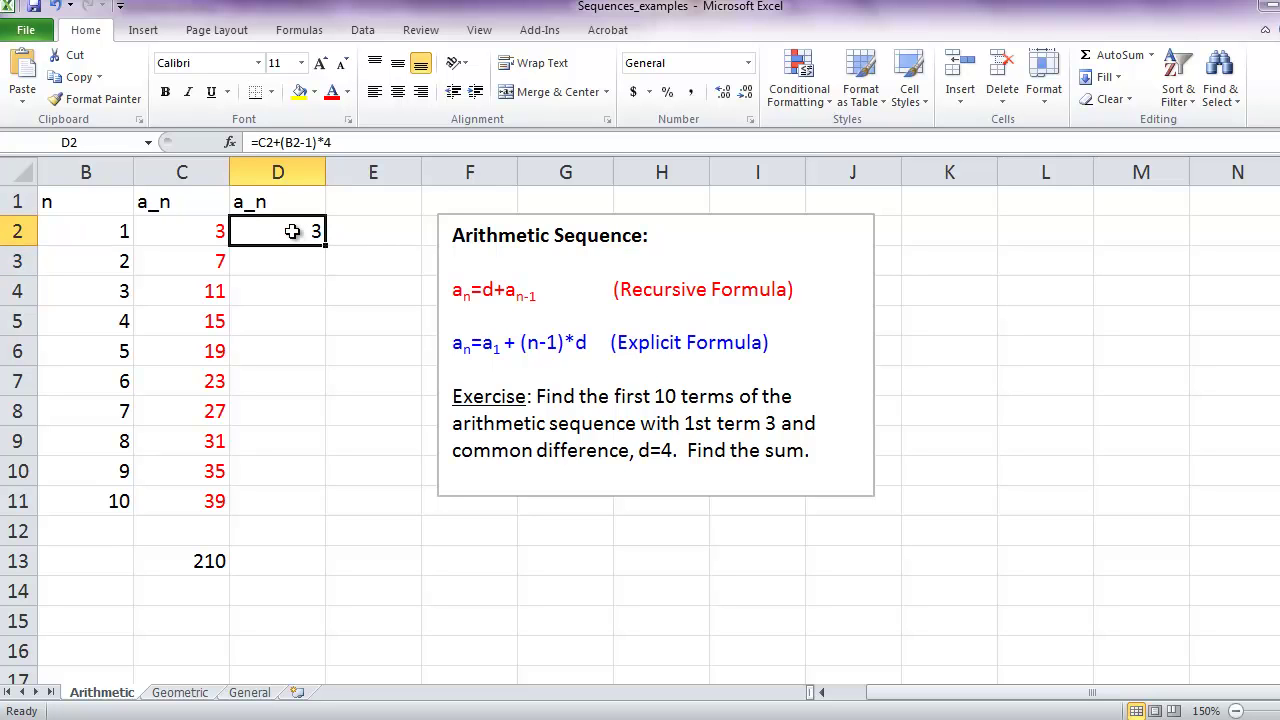
pyautogui.click(260, 140)
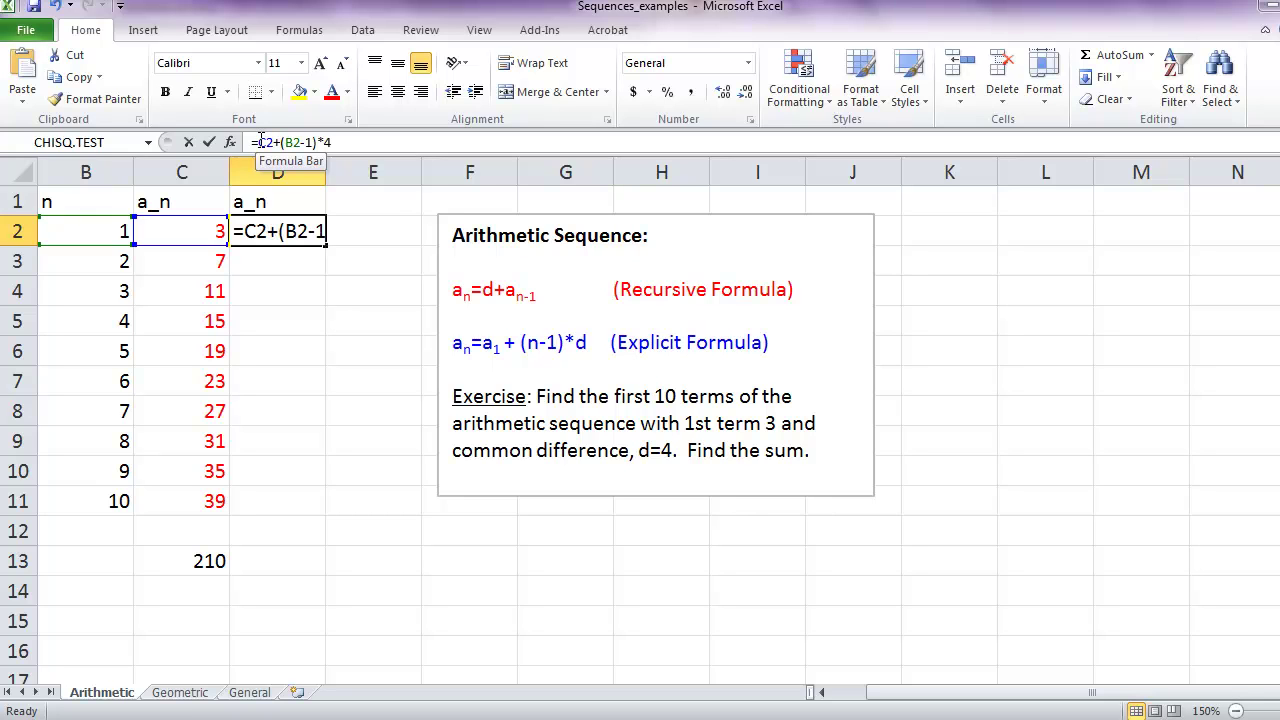
pyautogui.write('$C')
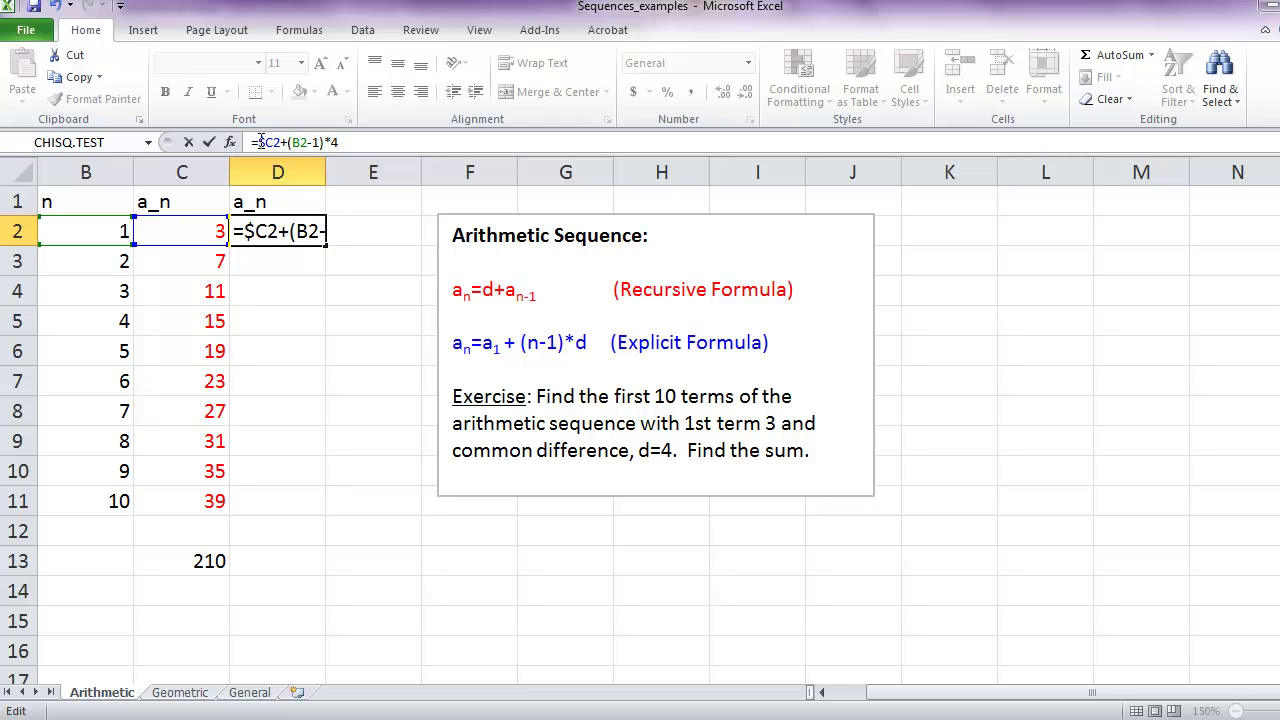
pyautogui.write('$')
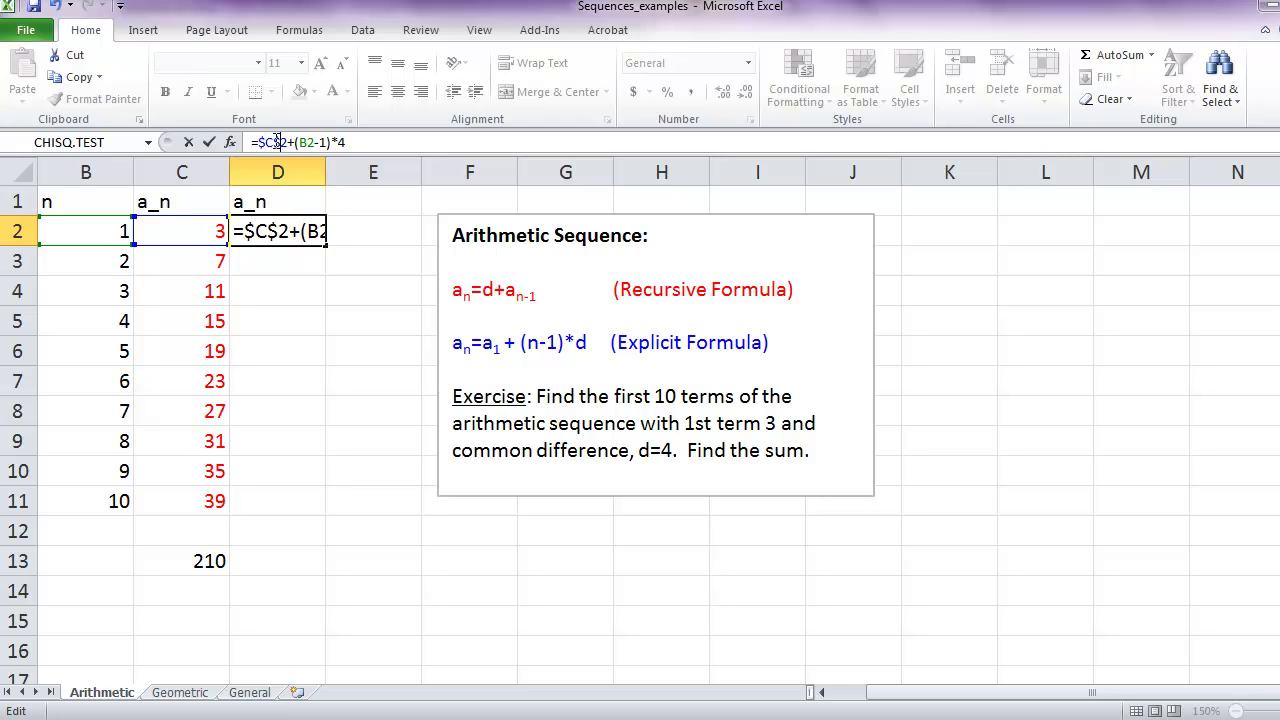
pyautogui.press('Return')
# - Fill the explicit formula from D2 down through D11
pyautogui.press('Up')
pyautogui.hotkey('shift', 'Down')
pyautogui.hotkey('shift', 'Down')
pyautogui.hotkey('shift', 'Down')
pyautogui.hotkey('shift', 'Down')
pyautogui.hotkey('shift', 'Down')
pyautogui.hotkey('shift', 'Down')
pyautogui.hotkey('shift', 'Down')
pyautogui.hotkey('shift', 'Down')
pyautogui.hotkey('shift', 'Down')
pyautogui.hotkey('shift', 'Down')
pyautogui.hotkey('shift', 'Down')
pyautogui.hotkey('shift', 'Up')
pyautogui.hotkey('shift', 'Up')
pyautogui.hotkey('shift', 'Up')
pyautogui.hotkey('shift', 'Down')
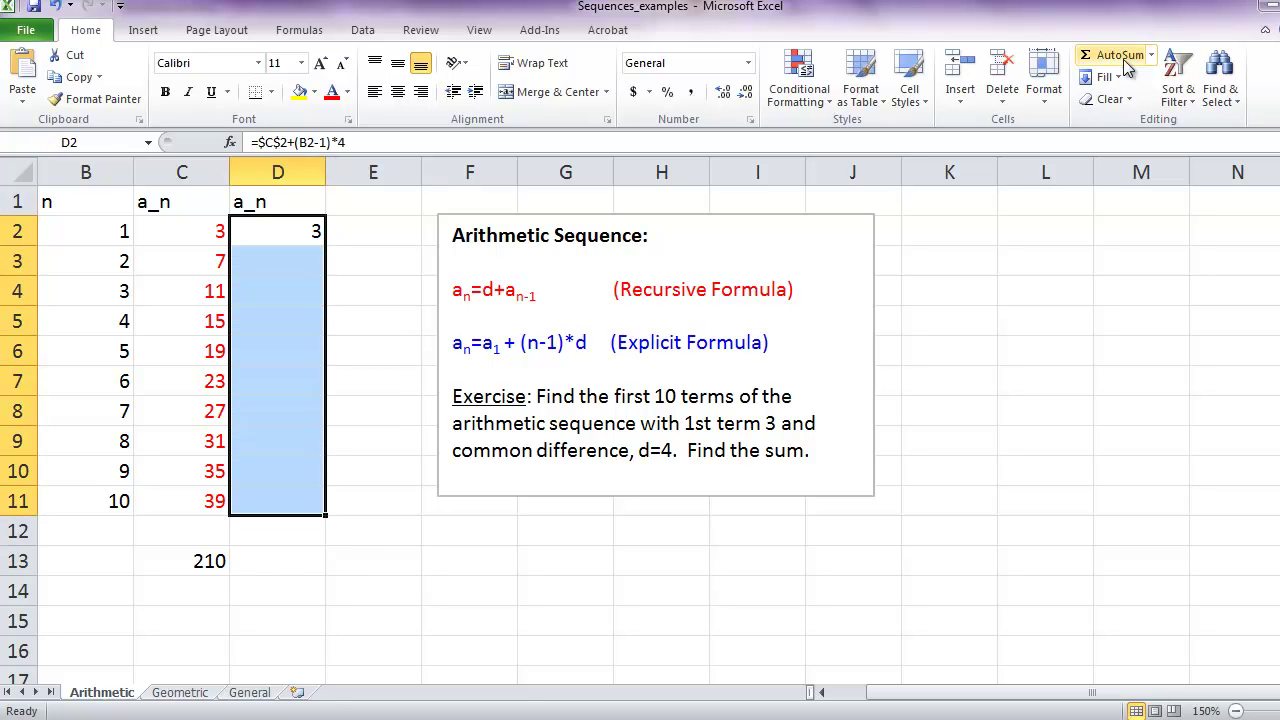
pyautogui.click(1100, 77)
pyautogui.click(1118, 101)
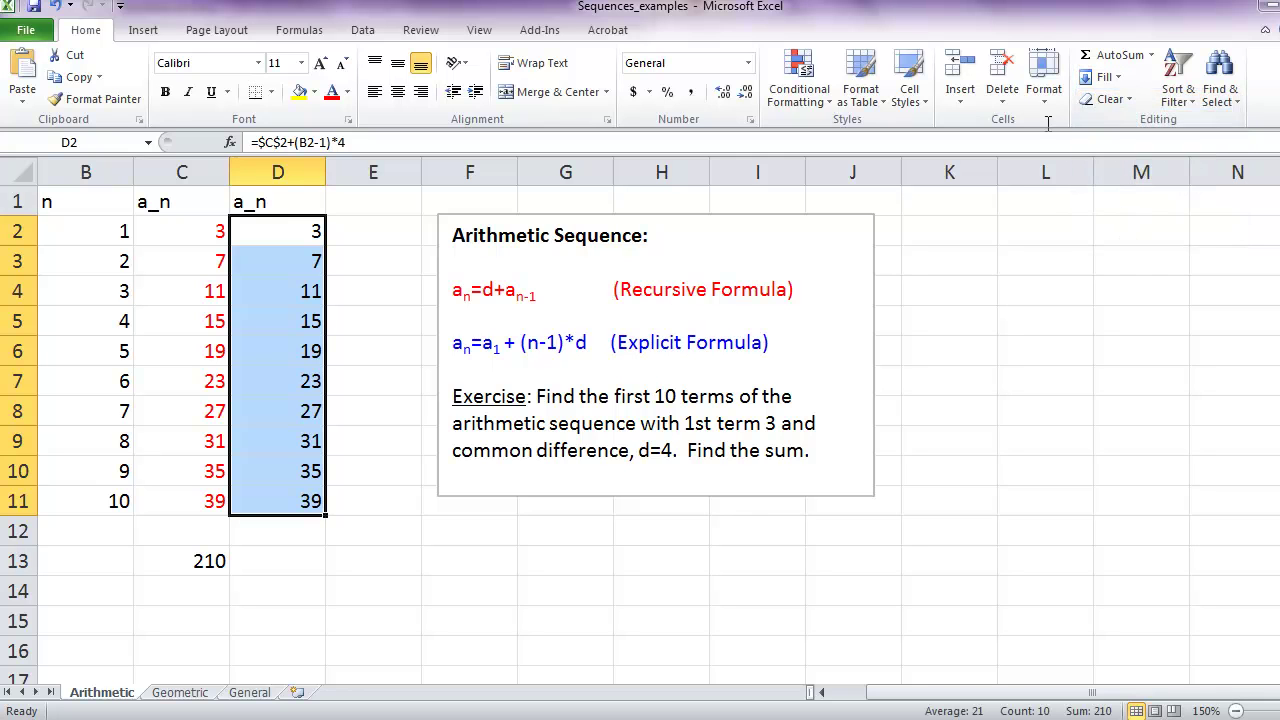
# - Color the explicit-formula terms in D2:D11 blue
pyautogui.click(348, 93)
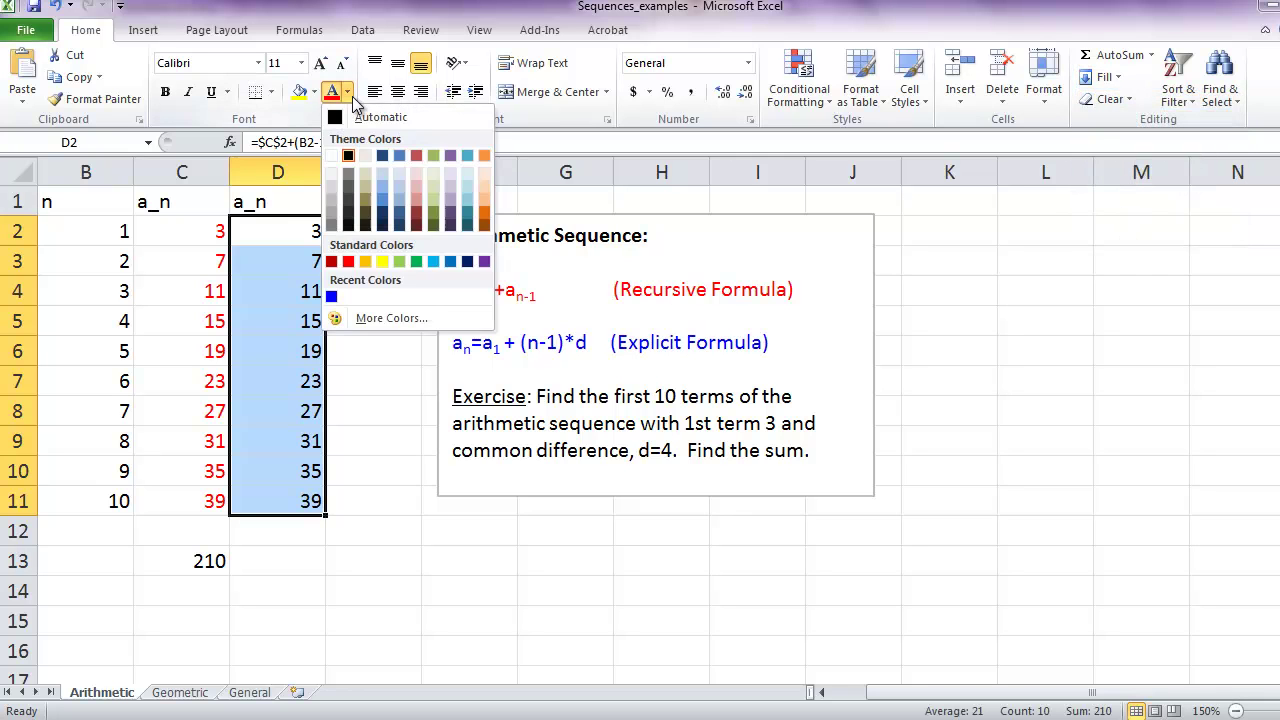
pyautogui.click(331, 296)
pyautogui.click(237, 552)
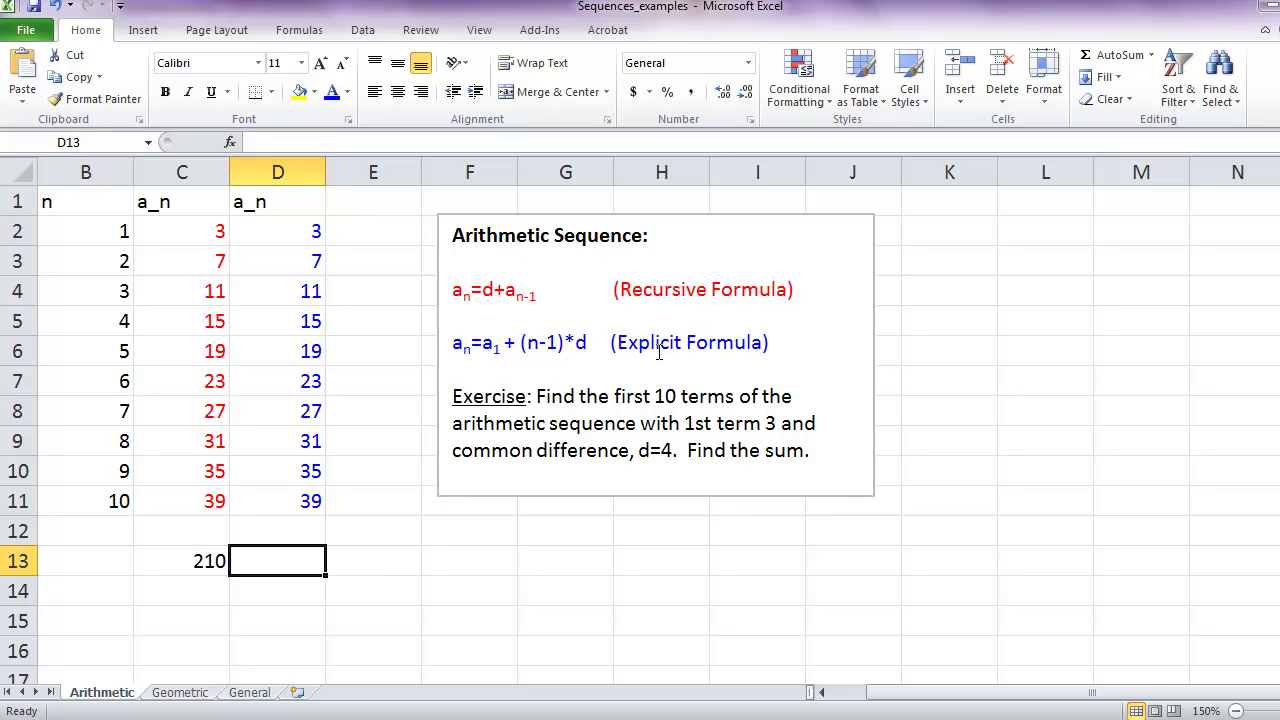
# - On the Geometric sheet, enter the column headings n in A1 and a_n in B1
pyautogui.click(181, 694)
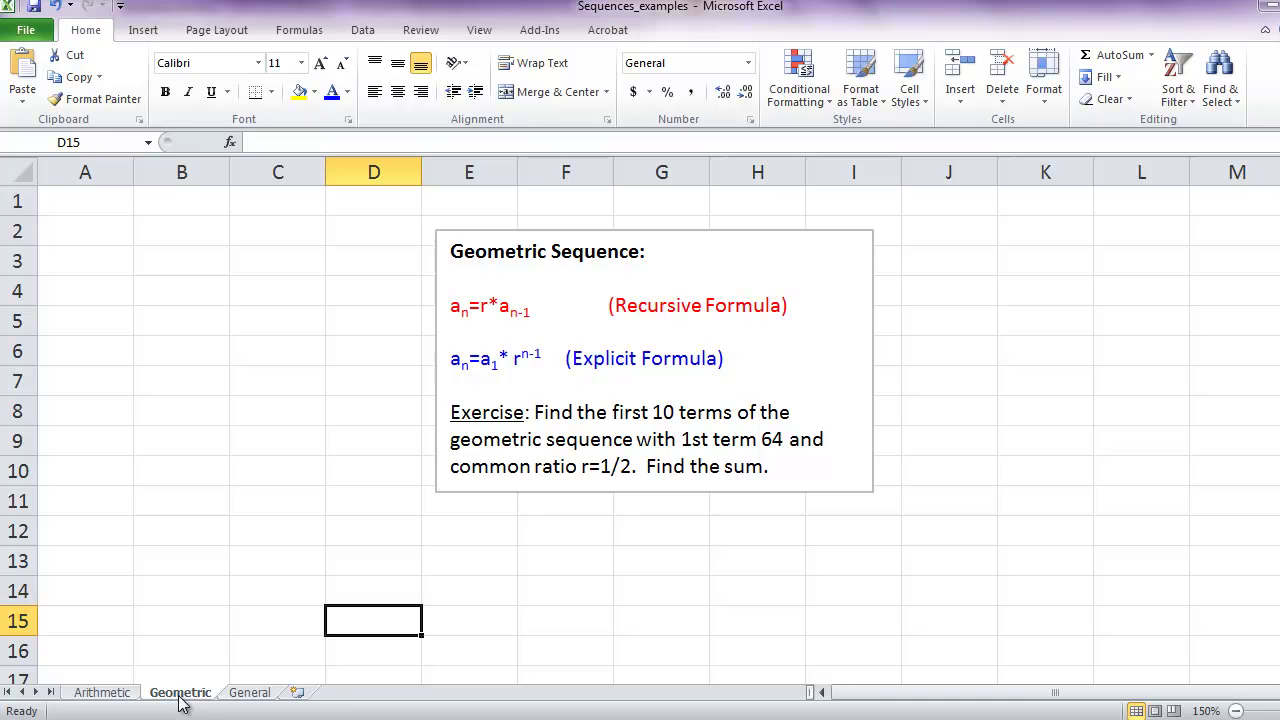
pyautogui.click(66, 206)
pyautogui.write('n')
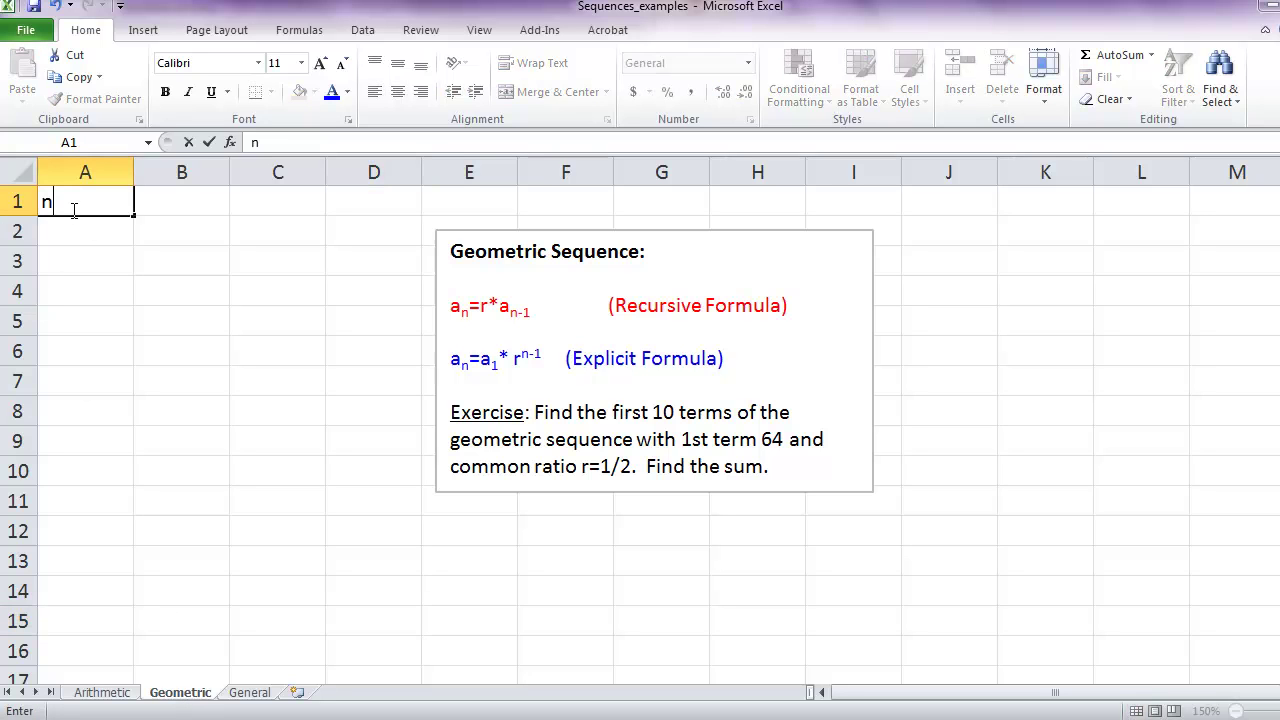
pyautogui.press('Tab')
pyautogui.write('a_n')
# - Enter 1 in A2 and fill A2:A11 with a linear column series using a step value of 1
pyautogui.click(72, 209)
pyautogui.press('Return')
pyautogui.write('1')
pyautogui.hotkey('ctrl', 'Return')
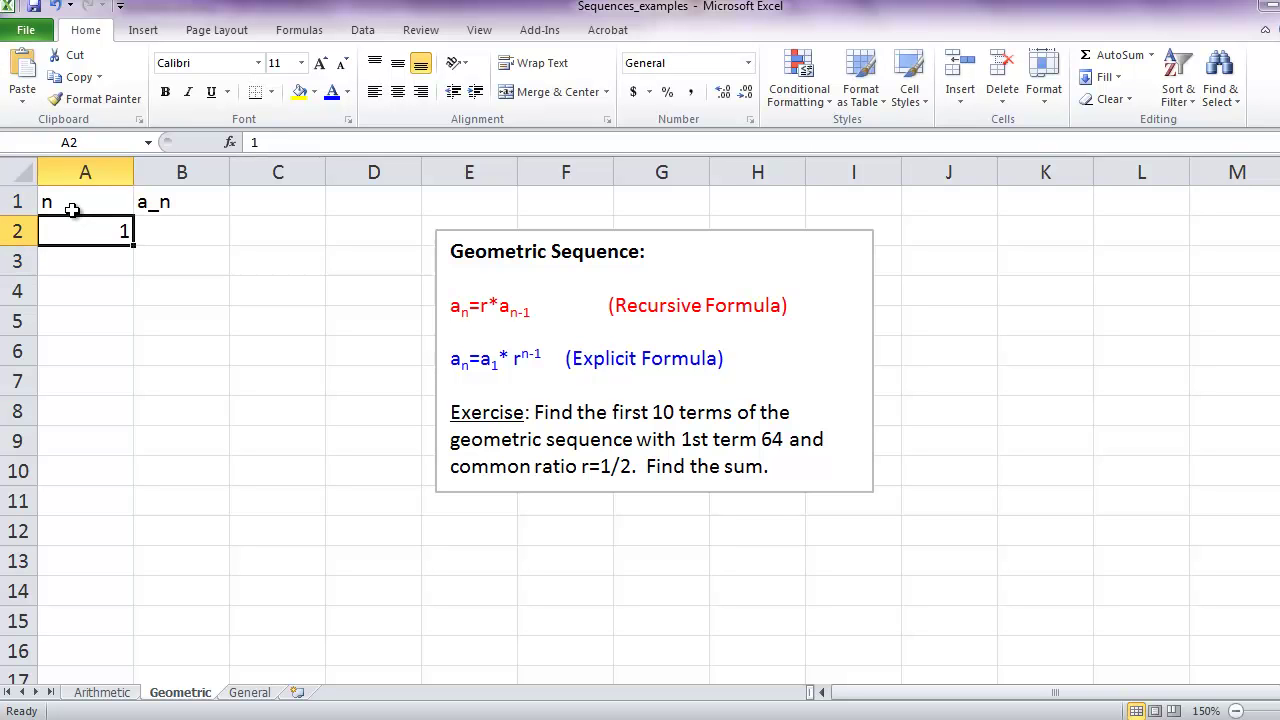
pyautogui.hotkey('shift', 'Down')
pyautogui.hotkey('shift', 'Down')
pyautogui.hotkey('shift', 'Down')
pyautogui.hotkey('shift', 'Down')
pyautogui.hotkey('shift', 'Down')
pyautogui.hotkey('shift', 'Down')
pyautogui.hotkey('shift', 'Down')
pyautogui.hotkey('shift', 'Down')
pyautogui.hotkey('shift', 'Down')
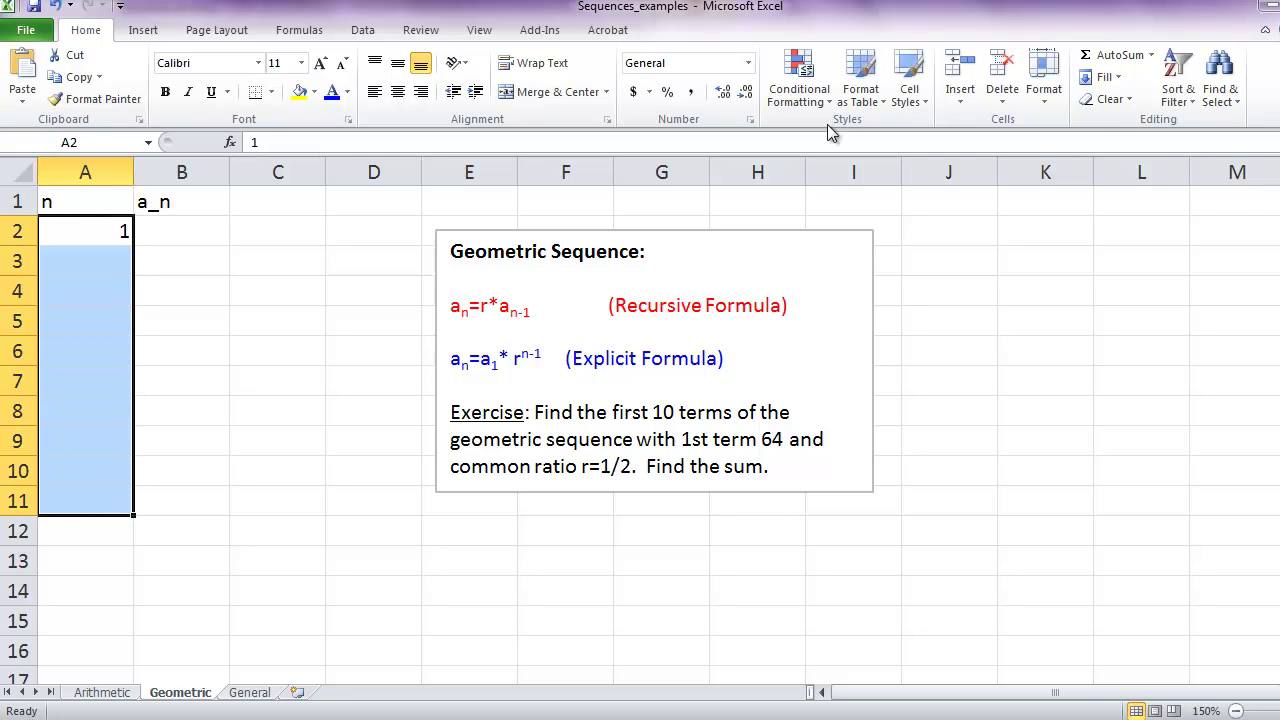
pyautogui.click(1112, 78)
pyautogui.click(1106, 211)
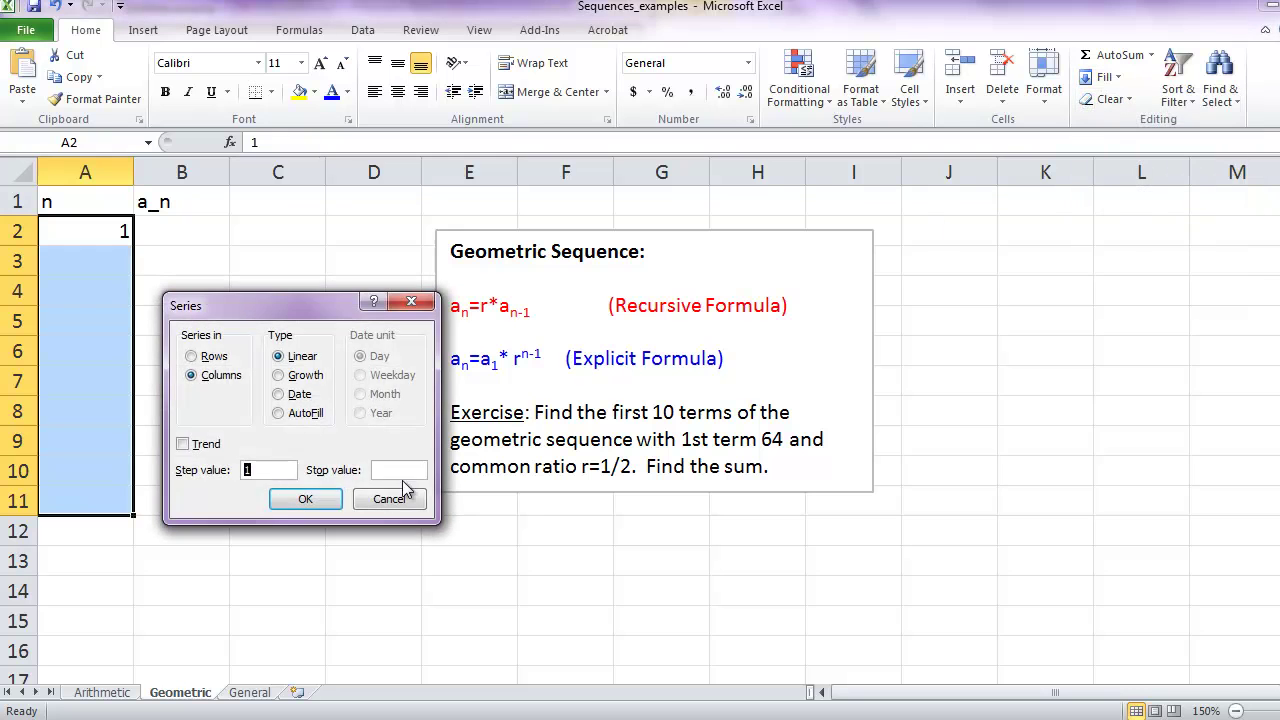
pyautogui.click(338, 506)
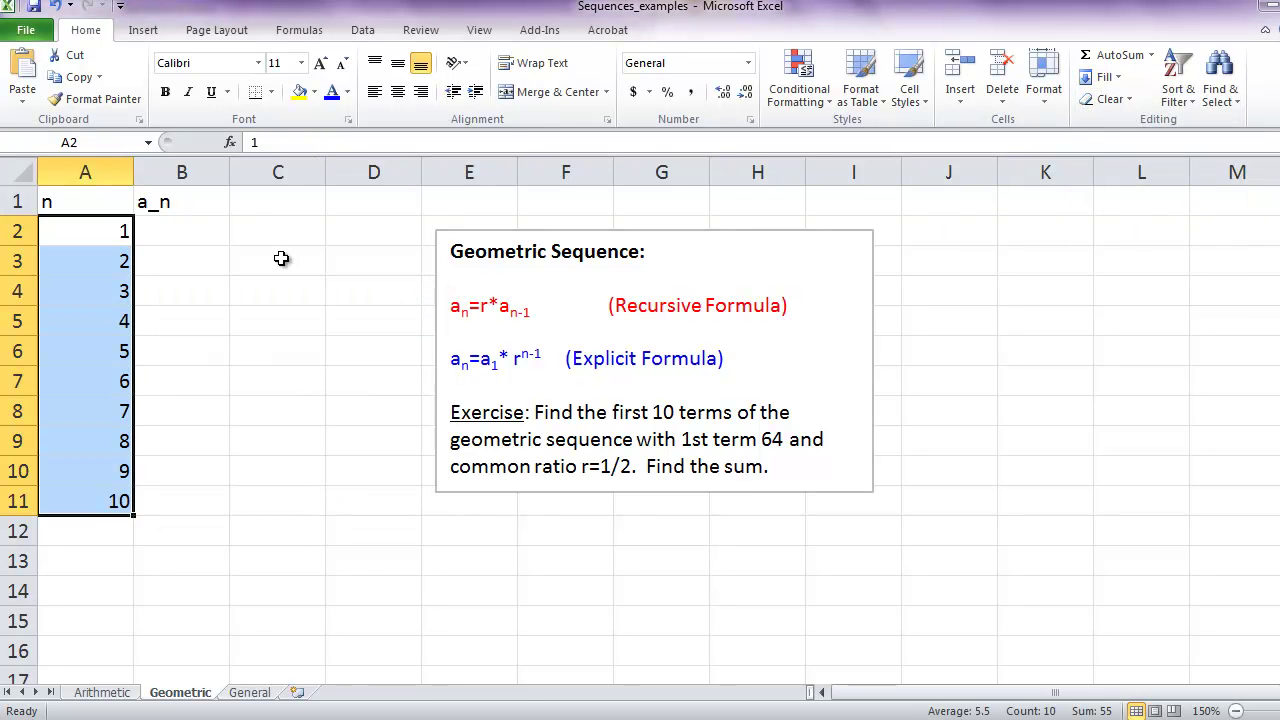
# - Enter the first term 64 in B2 and the recursive formula =B2*(1/2) in B3
pyautogui.click(198, 225)
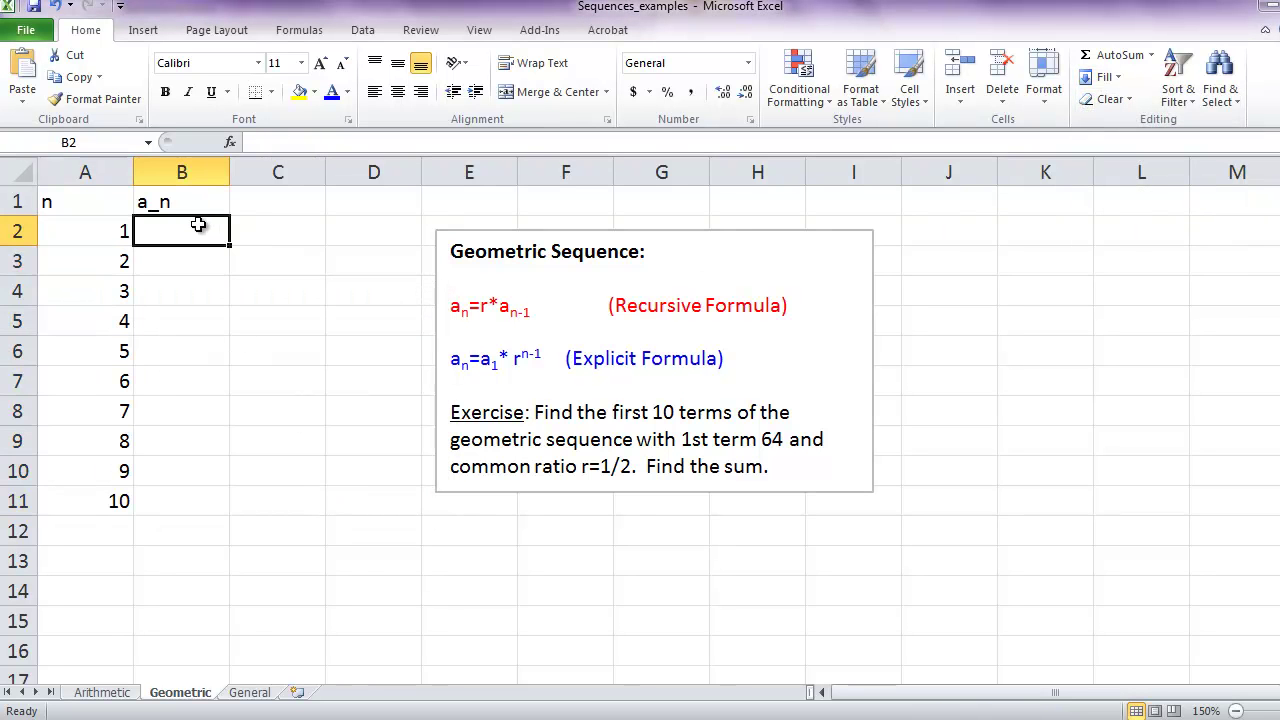
pyautogui.write('64')
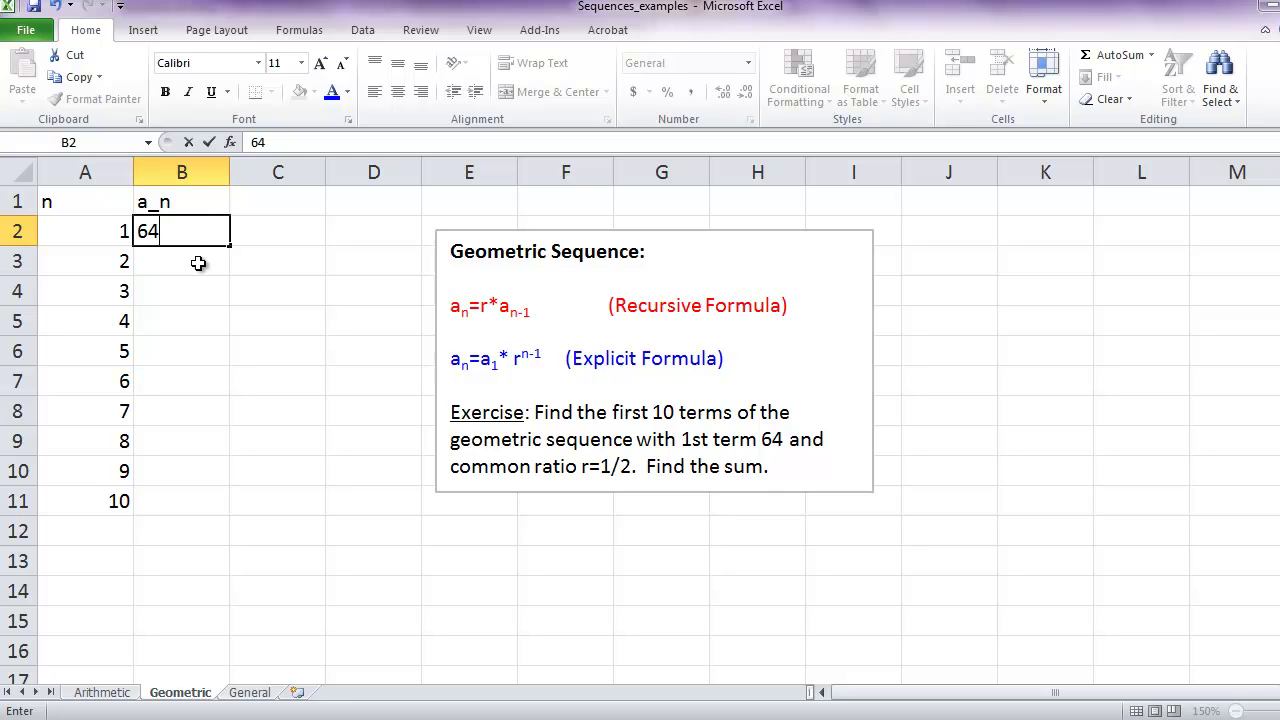
pyautogui.click(193, 267)
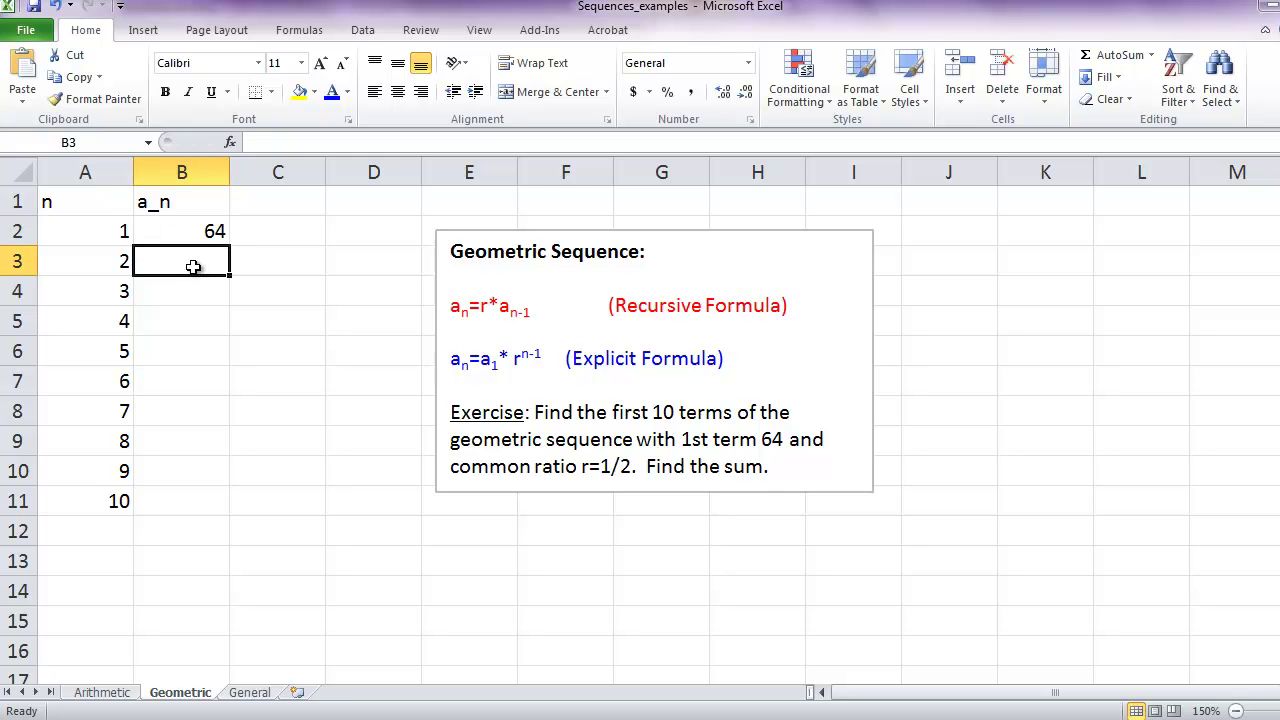
pyautogui.write('=B2*')
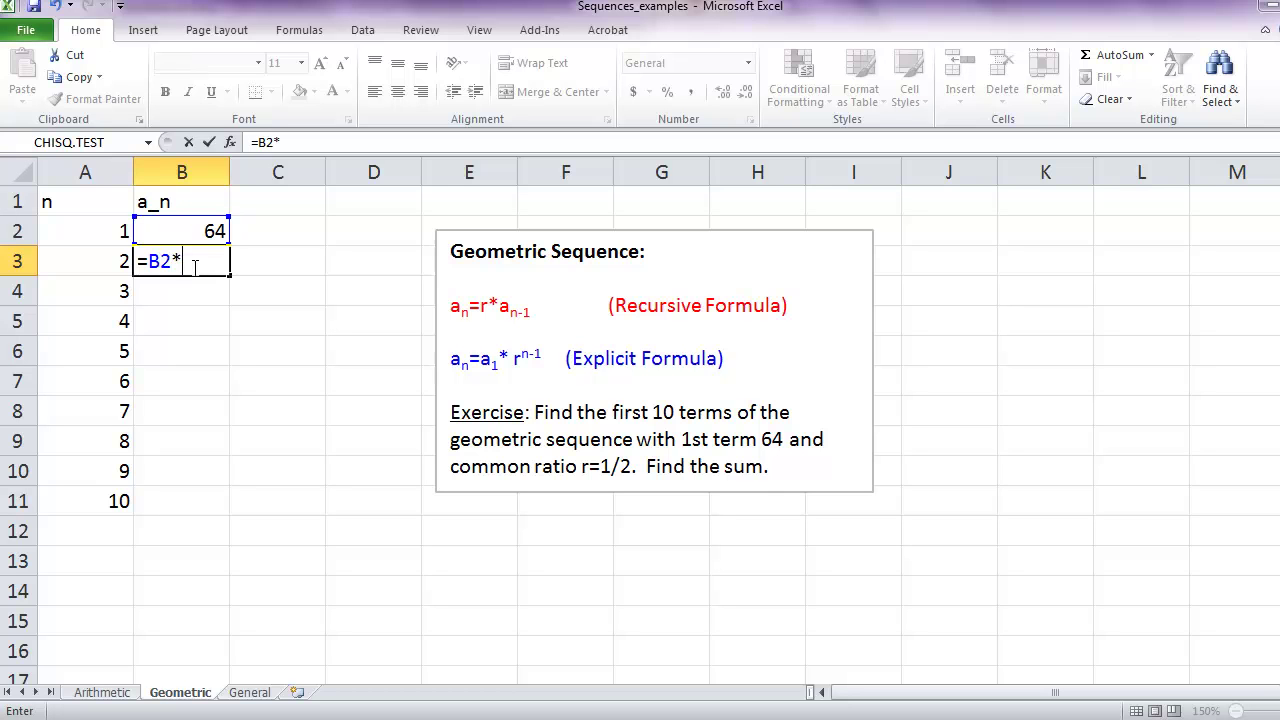
pyautogui.write('(1/2)')
pyautogui.press('Return')
# - Fill the recursive formula from B3 down through B11
pyautogui.moveTo(193, 267); pyautogui.dragTo(193, 501)
pyautogui.click(1100, 77)
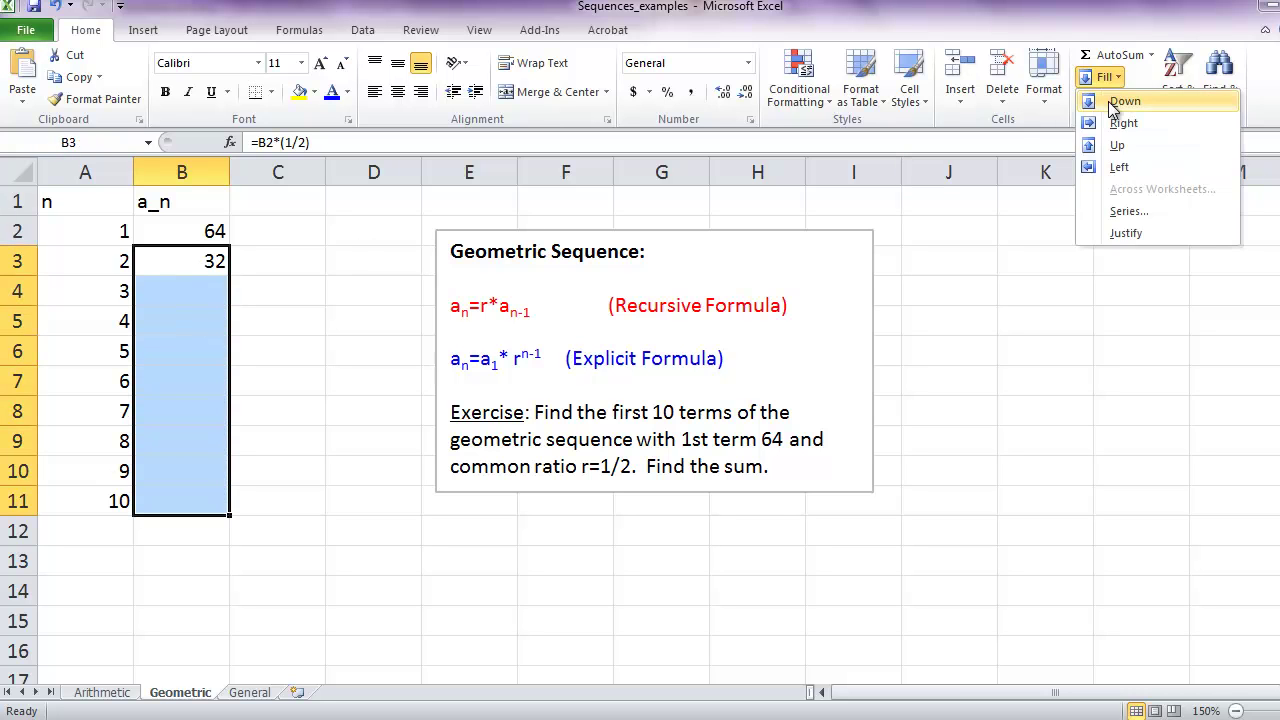
pyautogui.click(1116, 100)
# - Color the recursive-formula terms in B2:B11 red
pyautogui.moveTo(184, 232); pyautogui.dragTo(215, 495)
pyautogui.click(346, 91)
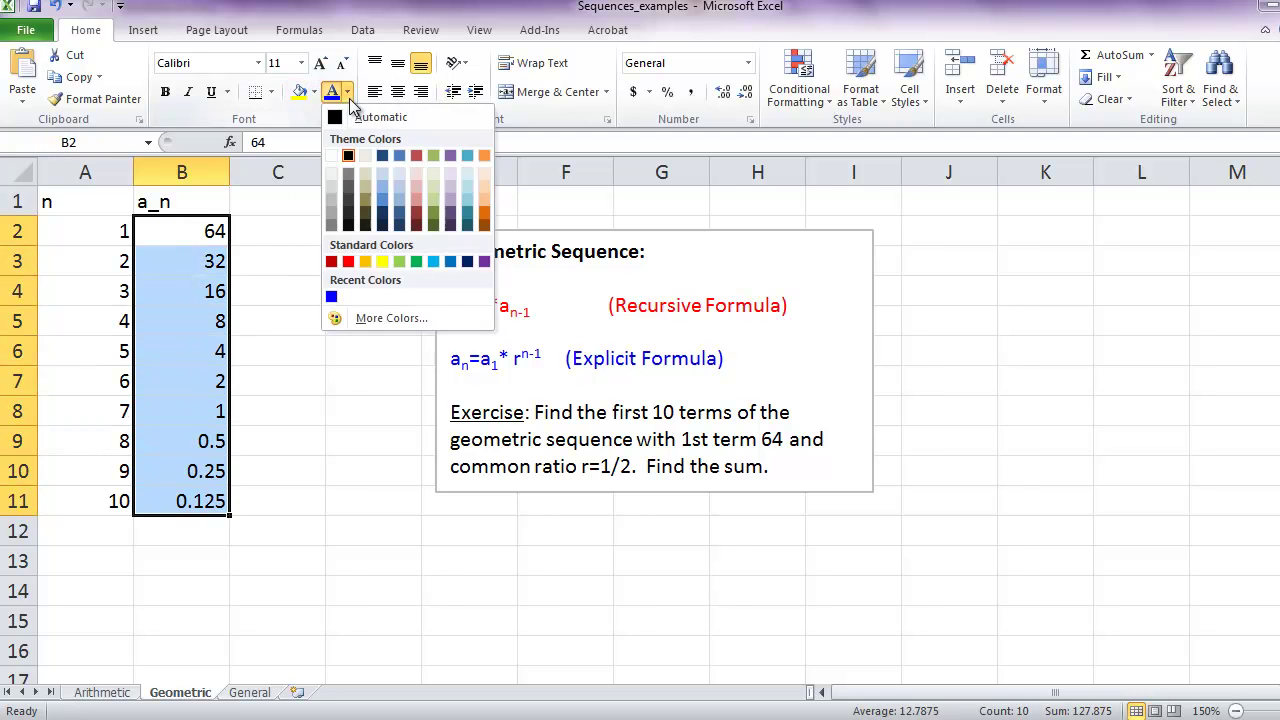
pyautogui.click(337, 290)
# - Sum the ten geometric terms in cell B13 with =sum(B2:B11)
pyautogui.click(183, 560)
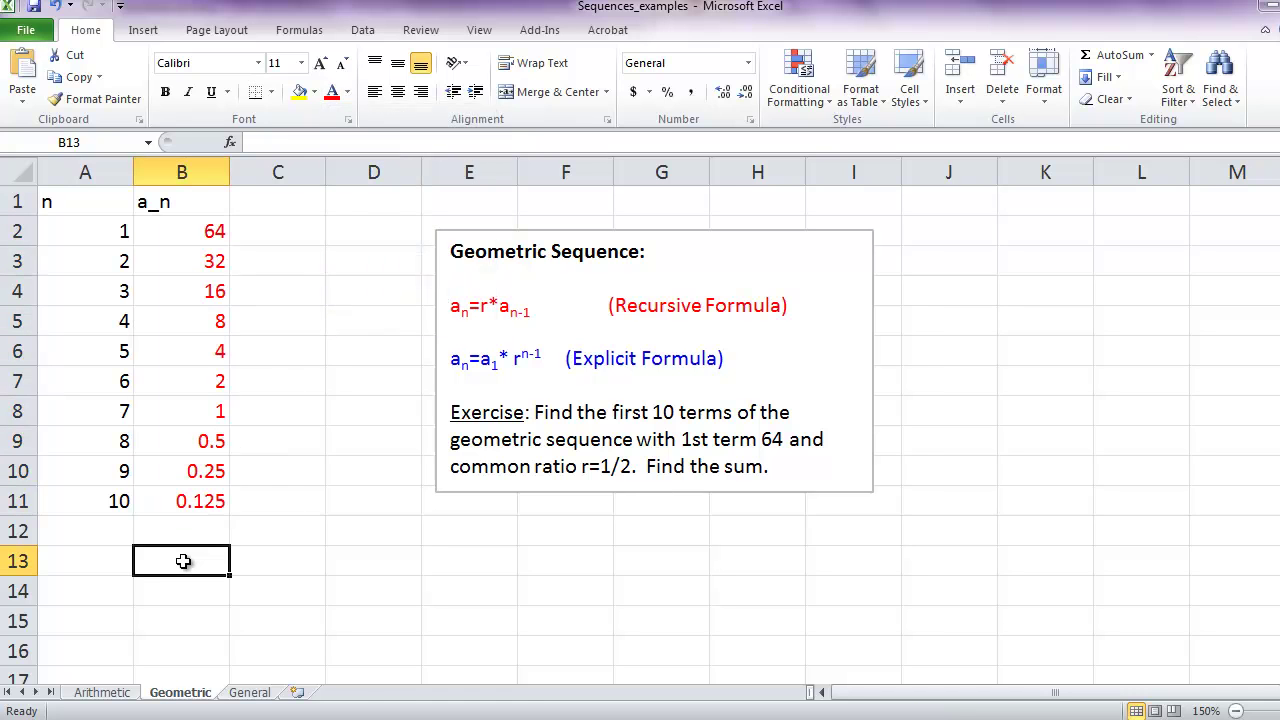
pyautogui.write('=sum(')
pyautogui.press('Up')
pyautogui.press('Up')
pyautogui.hotkey('shift', 'Up')
pyautogui.hotkey('shift', 'Up')
pyautogui.hotkey('shift', 'Up')
pyautogui.hotkey('shift', 'Up')
pyautogui.hotkey('shift', 'Up')
pyautogui.hotkey('shift', 'Up')
pyautogui.hotkey('shift', 'Up')
pyautogui.hotkey('shift', 'Up')
pyautogui.hotkey('shift', 'Up')
pyautogui.write(')')
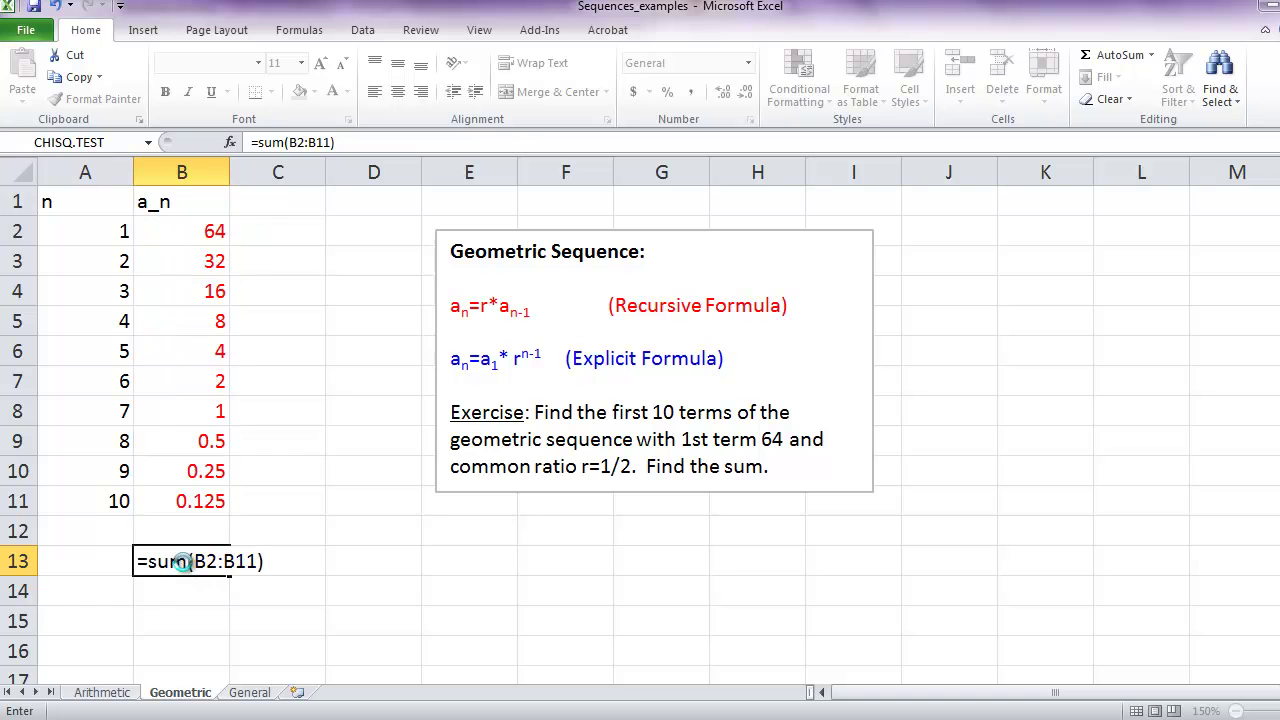
pyautogui.press('Return')
# - Enter the heading a_n in C1 and write the explicit formula =B2*(1/2)^(A2-1) in C2
pyautogui.click(266, 200)
pyautogui.write('a_n')
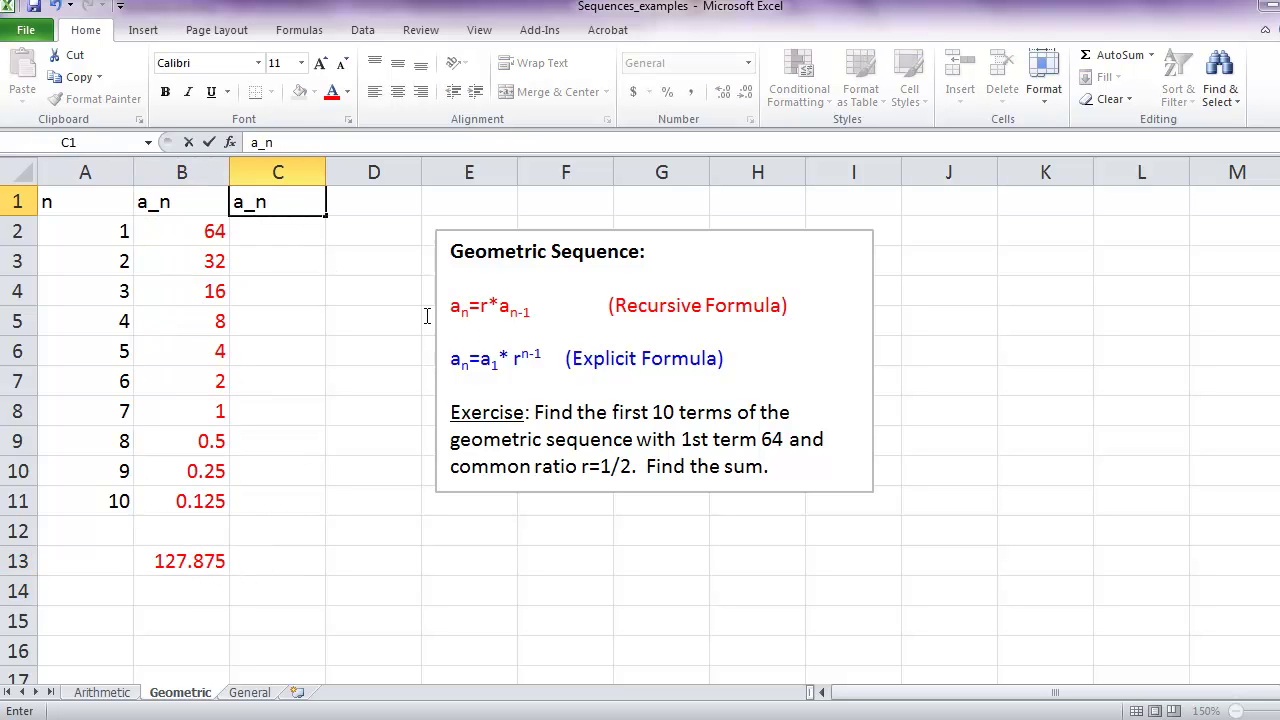
pyautogui.click(288, 240)
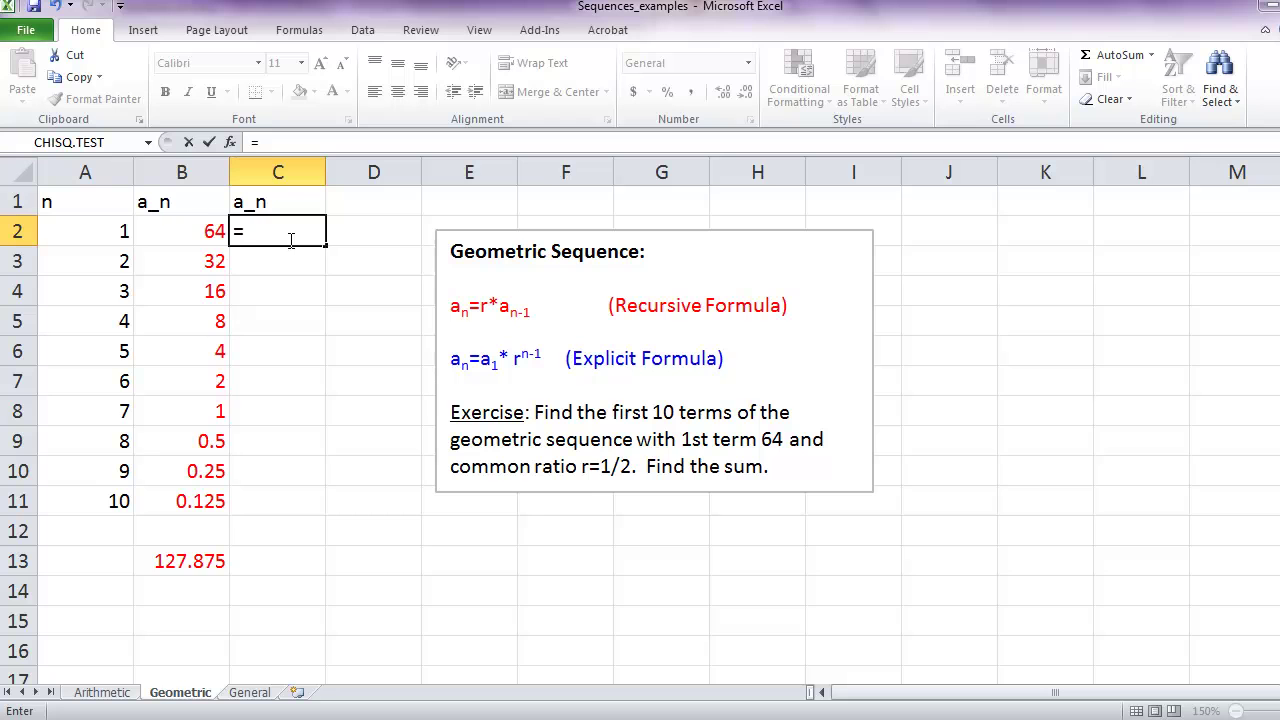
pyautogui.click(190, 231)
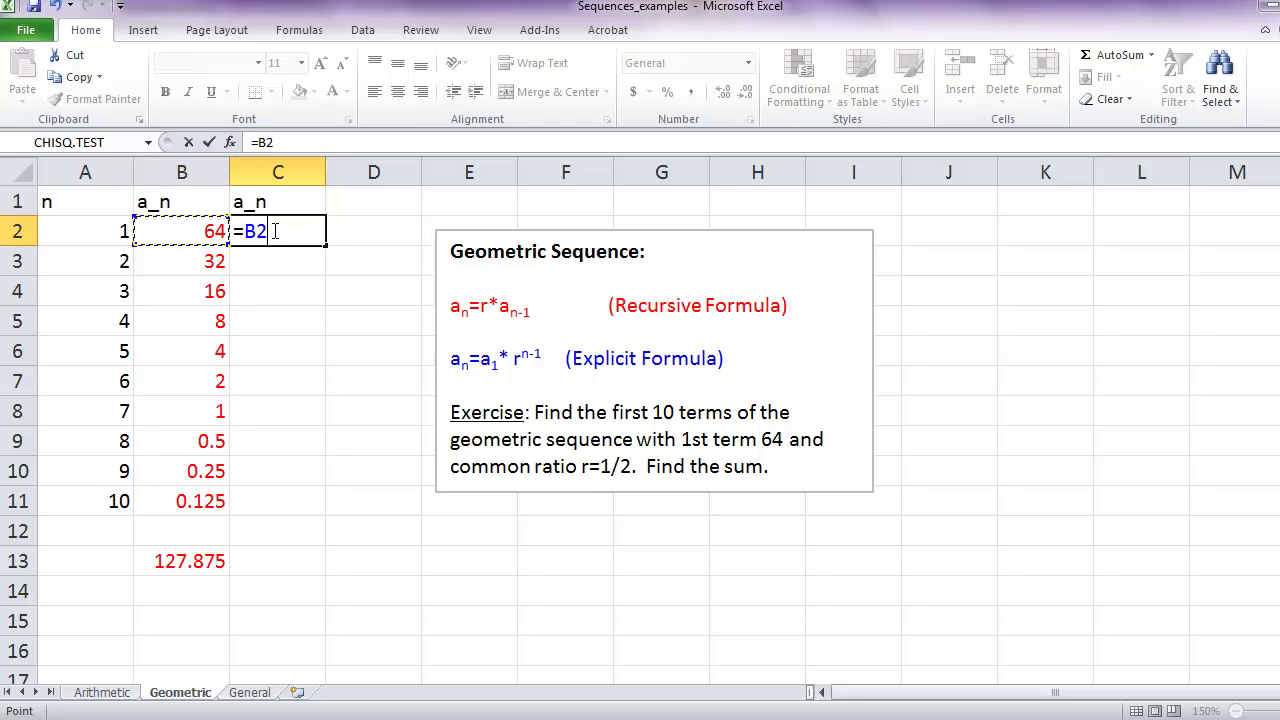
pyautogui.write('*(1/2)^(')
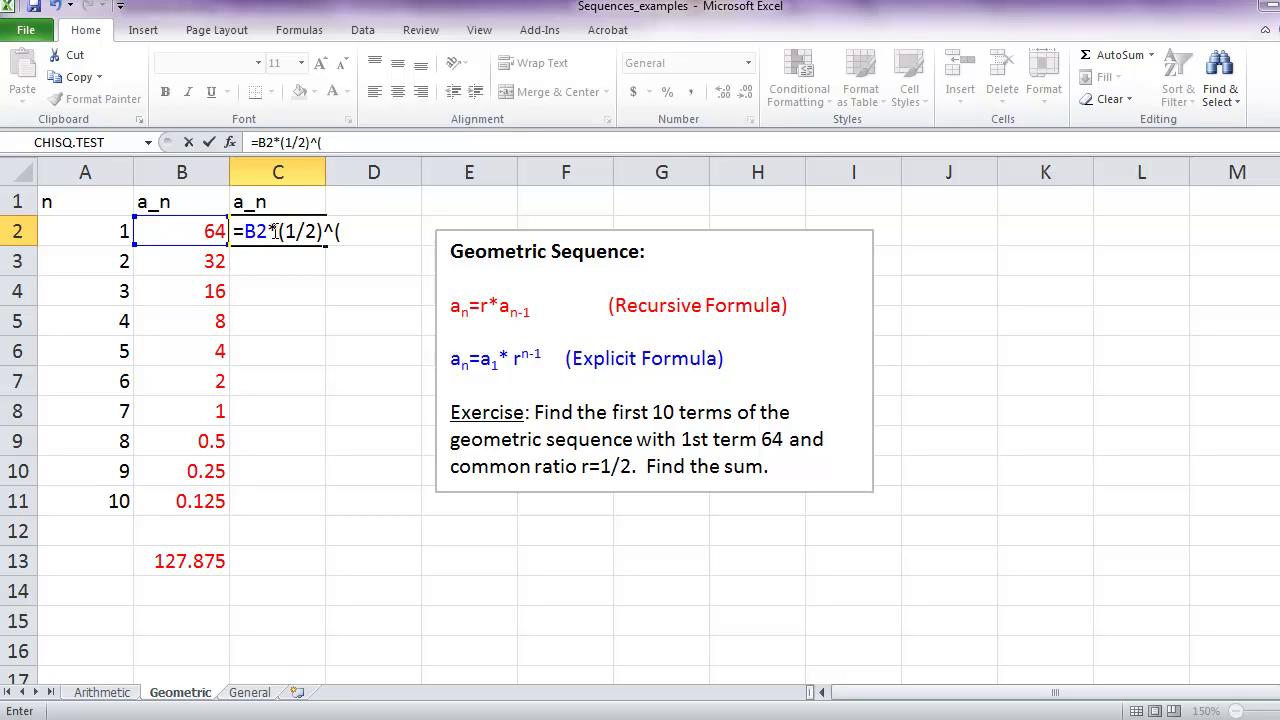
pyautogui.click(117, 231)
pyautogui.write('-1)')
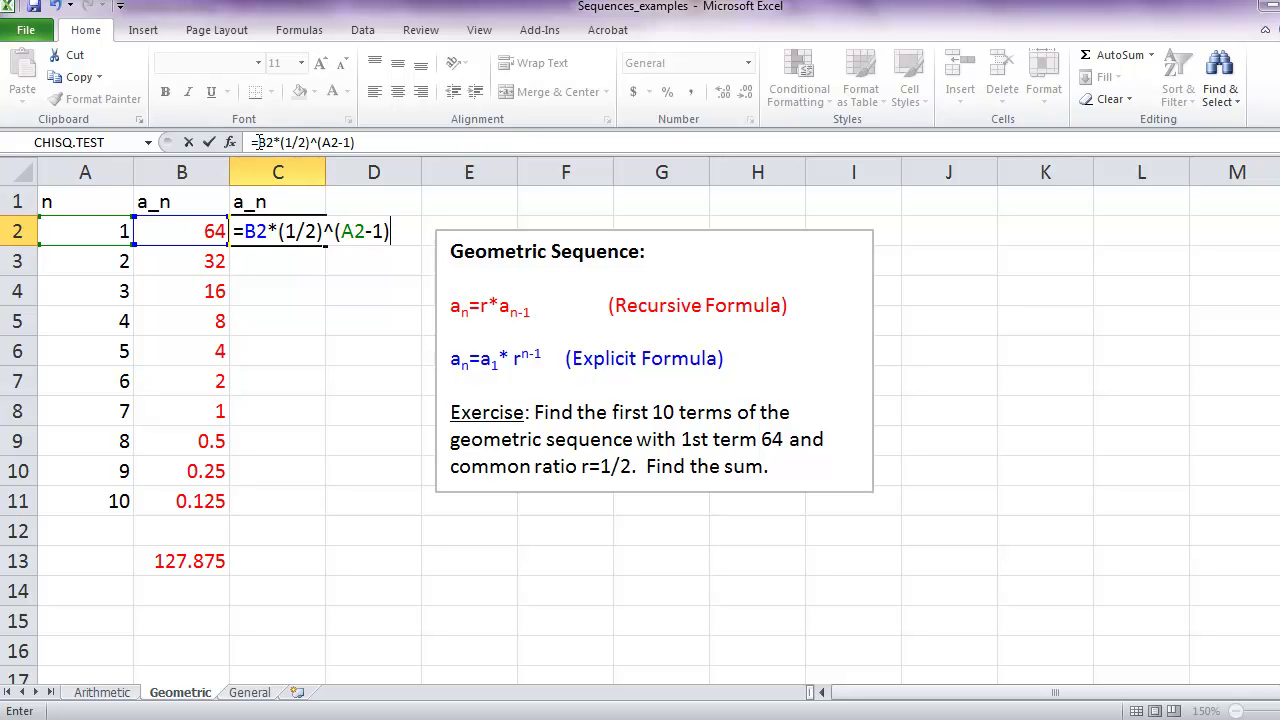
# - Make the first-term reference in C2 absolute so the formula reads =$B$2*(1/2)^(A2-1)
pyautogui.click(259, 142)
pyautogui.write('$B')
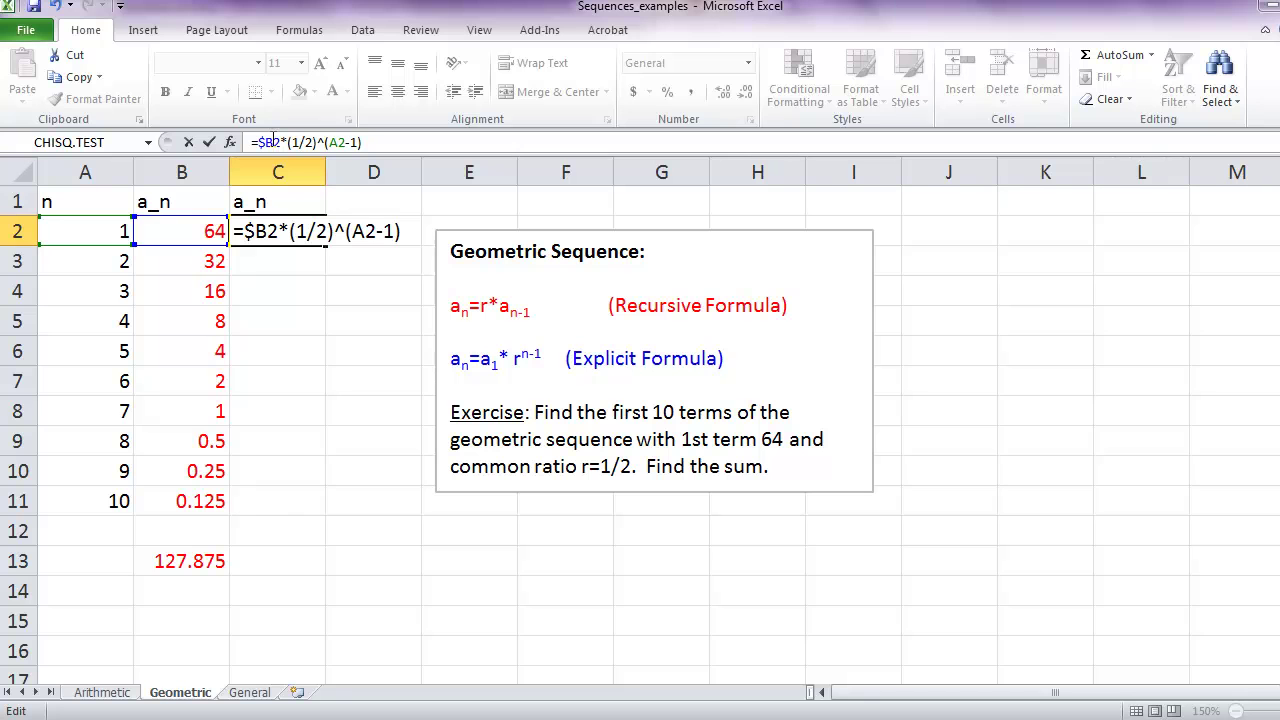
pyautogui.write('$')
pyautogui.press('Return')
# - Fill the explicit formula from C2 down through C11 and color these terms blue
pyautogui.press('Up')
pyautogui.hotkey('shift', 'Down')
pyautogui.hotkey('shift', 'Down')
pyautogui.hotkey('shift', 'Down')
pyautogui.hotkey('shift', 'Down')
pyautogui.hotkey('shift', 'Down')
pyautogui.hotkey('shift', 'Down')
pyautogui.hotkey('shift', 'Down')
pyautogui.hotkey('shift', 'Down')
pyautogui.hotkey('shift', 'Down')
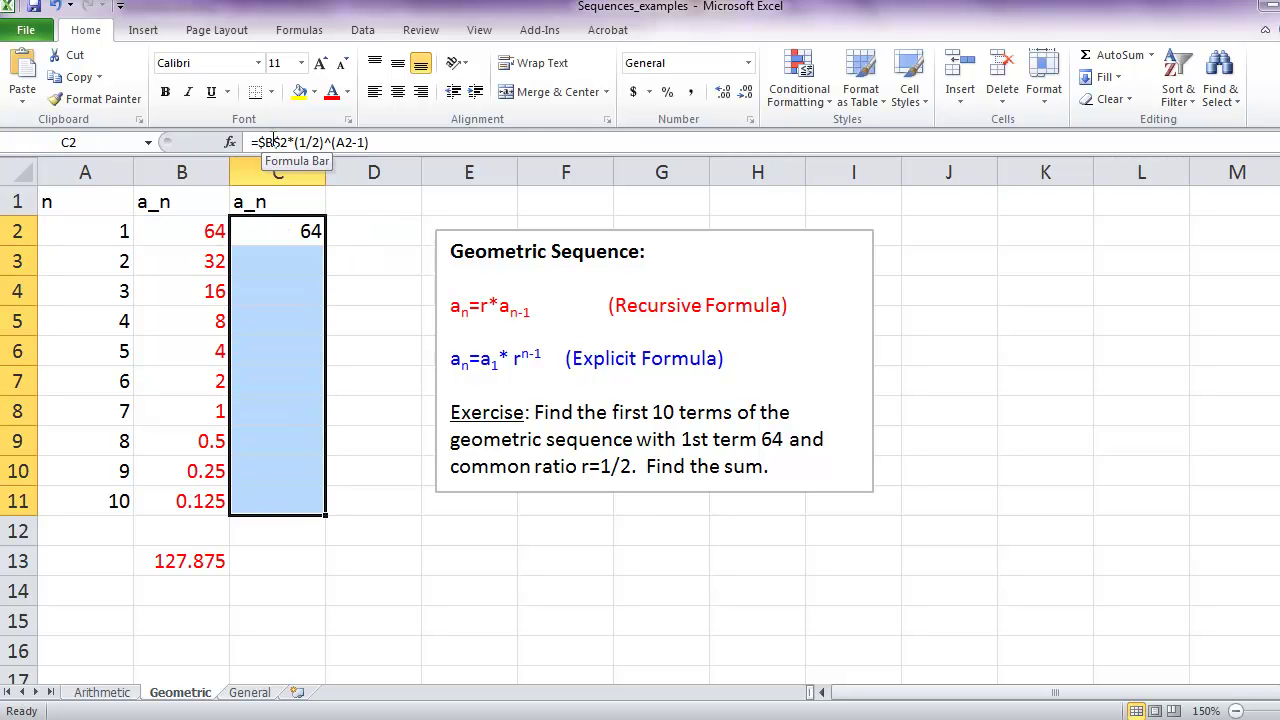
pyautogui.hotkey('ctrl', 'd')
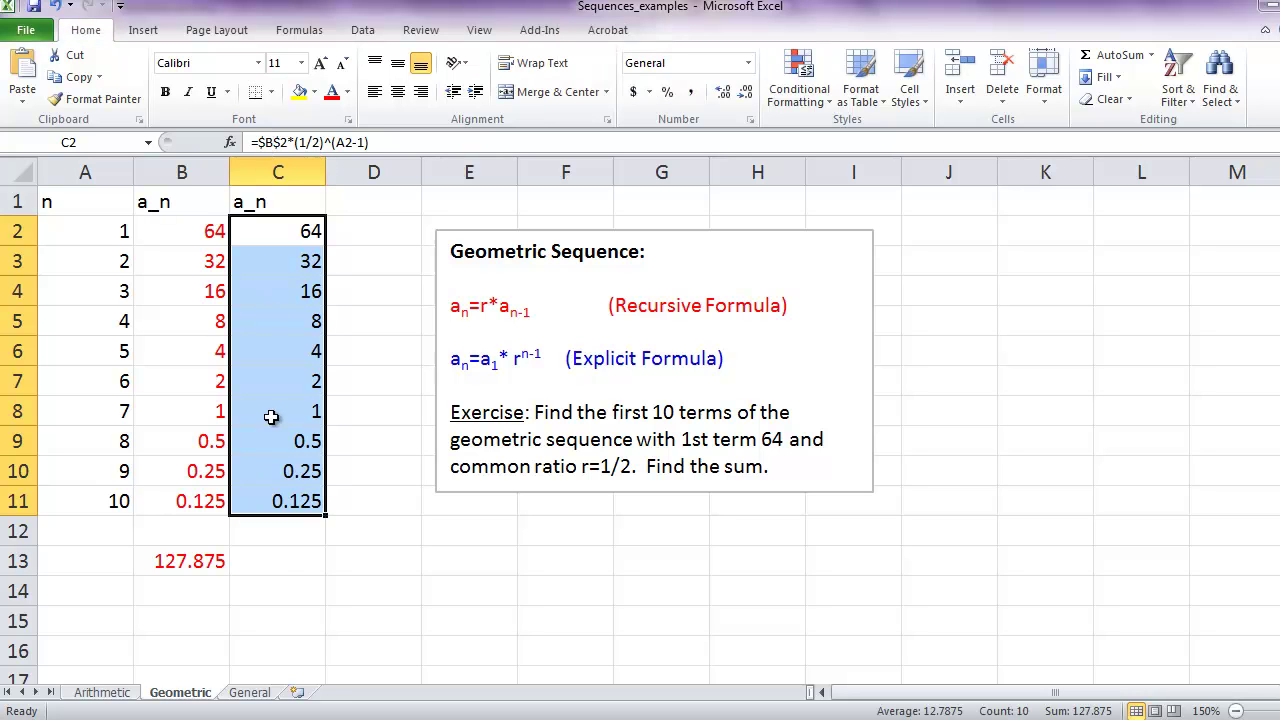
pyautogui.click(347, 92)
pyautogui.click(334, 298)
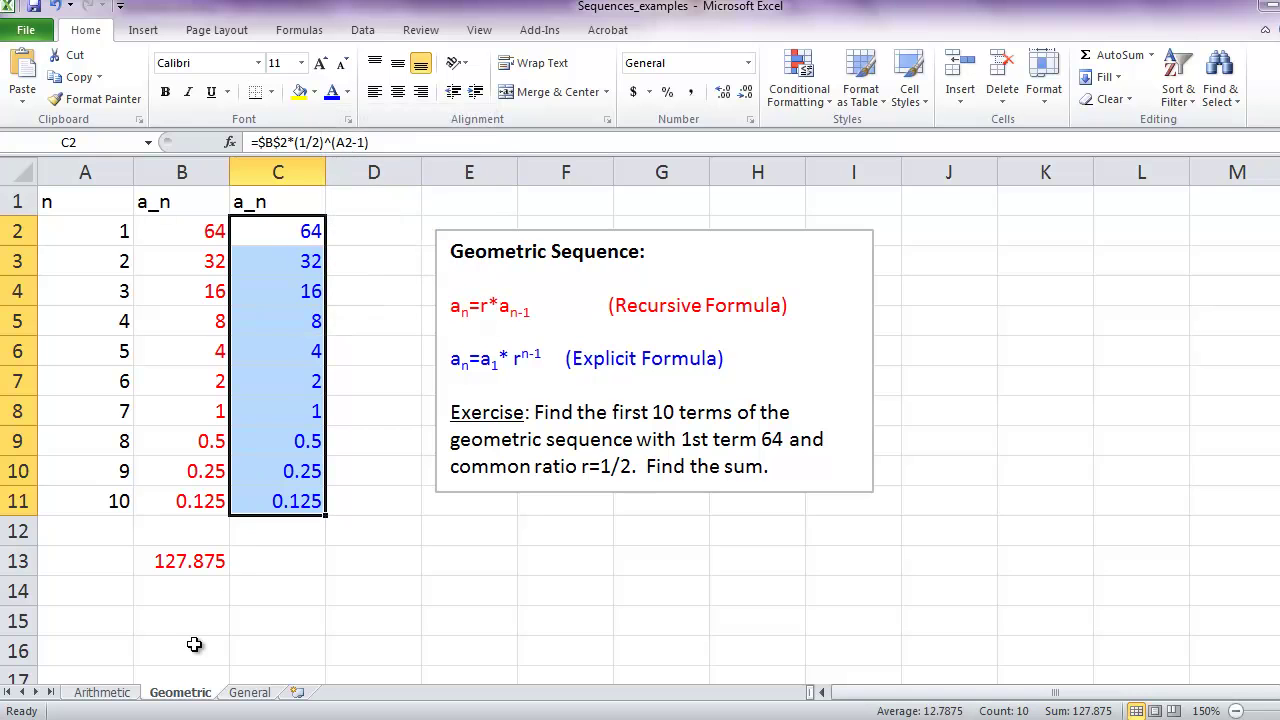
# - On the General sheet, insert "Assume first term is found with n=1." before "Find the sum." in the exercise text box
pyautogui.click(250, 692)
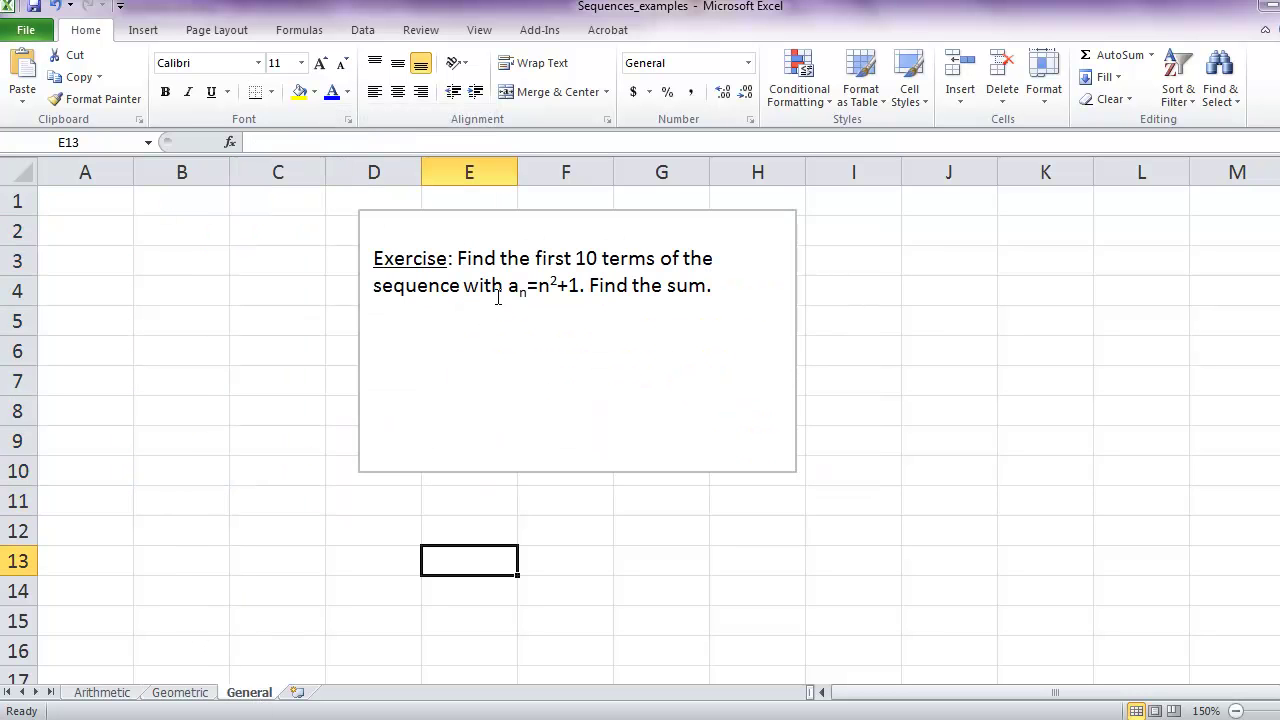
pyautogui.click(591, 285)
pyautogui.write('Assume first tem')
pyautogui.press('BackSpace')
pyautogui.write('rm is found')
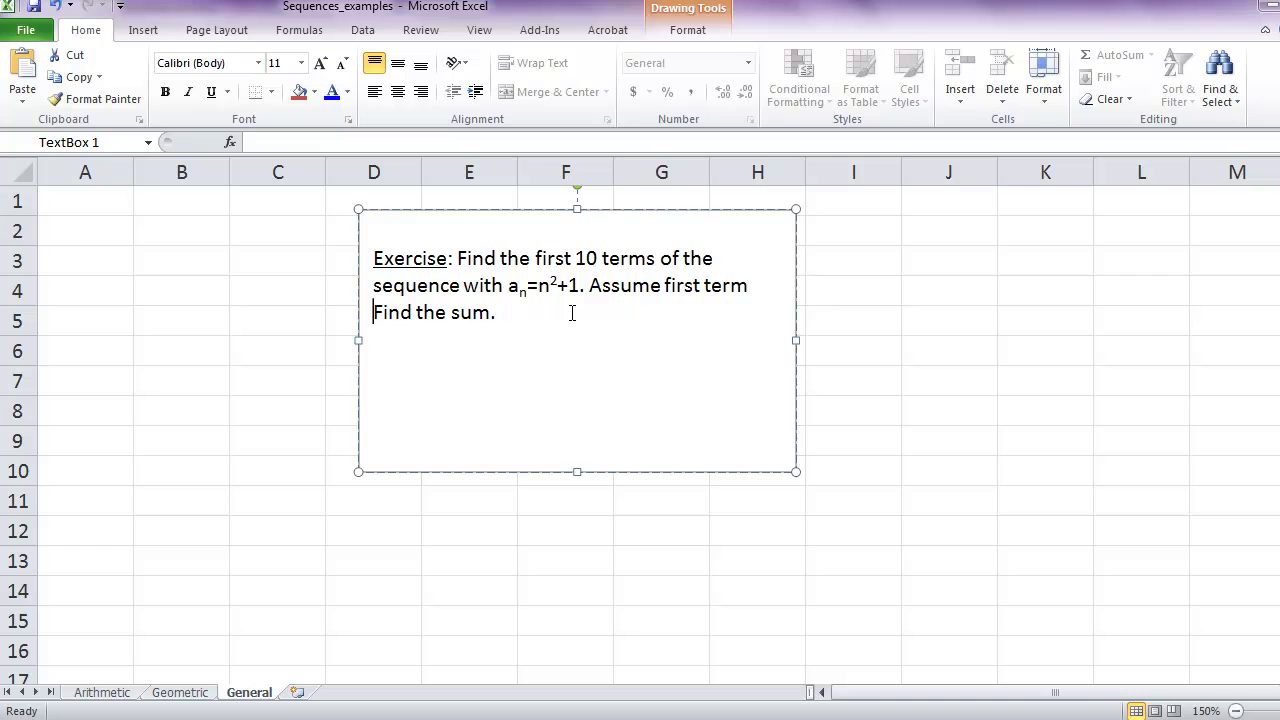
pyautogui.write(' with n=1.')
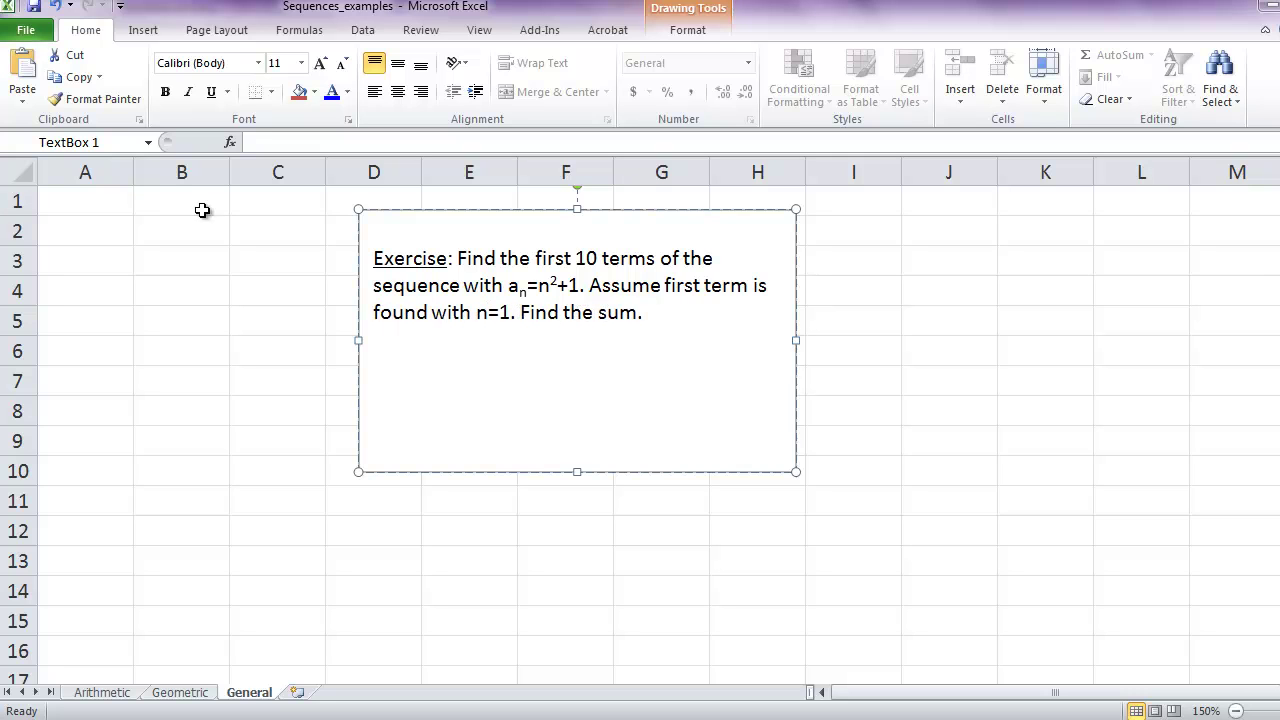
# - Enter the column headings n in A1 and a_n in B1 of the General sheet
pyautogui.click(94, 205)
pyautogui.write('n')
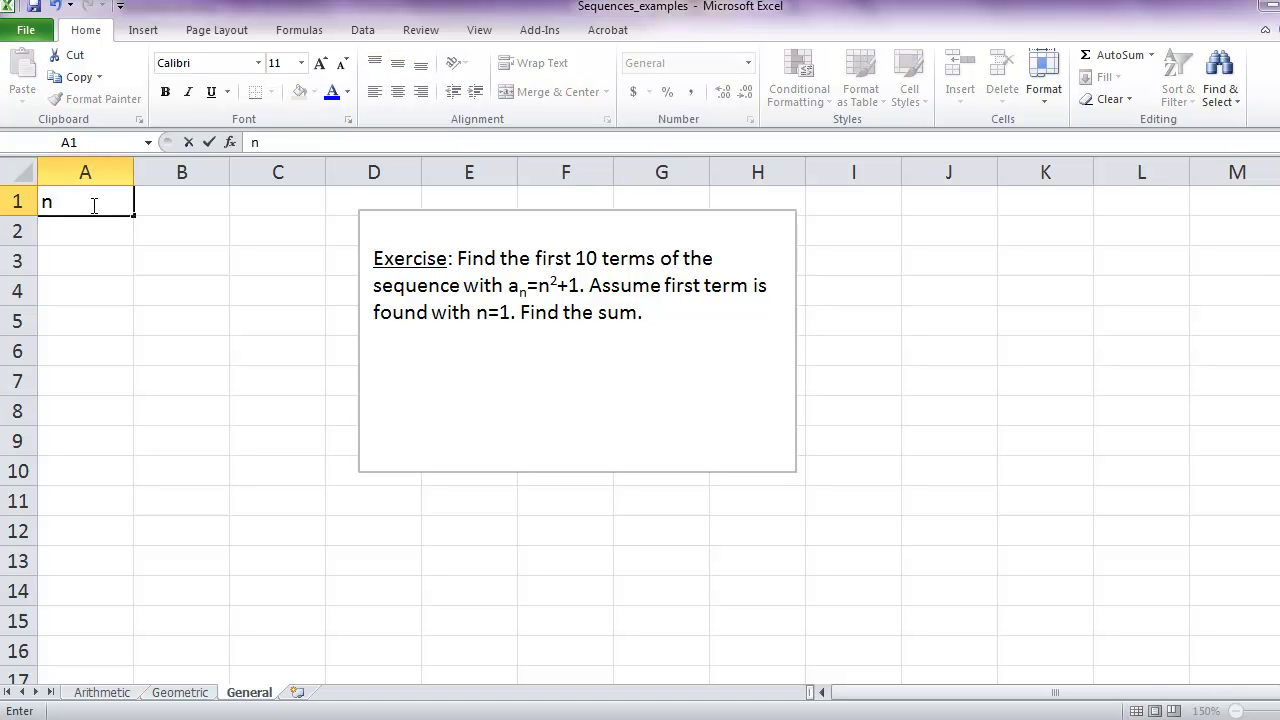
pyautogui.press('Tab')
pyautogui.write('a_n')
# - Number the terms 1 to 10 in A2:A11 by entering 1 in A2 and filling a series down
pyautogui.click(92, 205)
pyautogui.press('Return')
pyautogui.write('1')
pyautogui.press('Return')
pyautogui.hotkey('shift', 'Down')
pyautogui.hotkey('shift', 'Down')
pyautogui.hotkey('shift', 'Down')
pyautogui.hotkey('shift', 'Down')
pyautogui.hotkey('shift', 'Down')
pyautogui.hotkey('shift', 'Down')
pyautogui.hotkey('shift', 'Down')
pyautogui.hotkey('shift', 'Down')
pyautogui.hotkey('shift', 'Down')
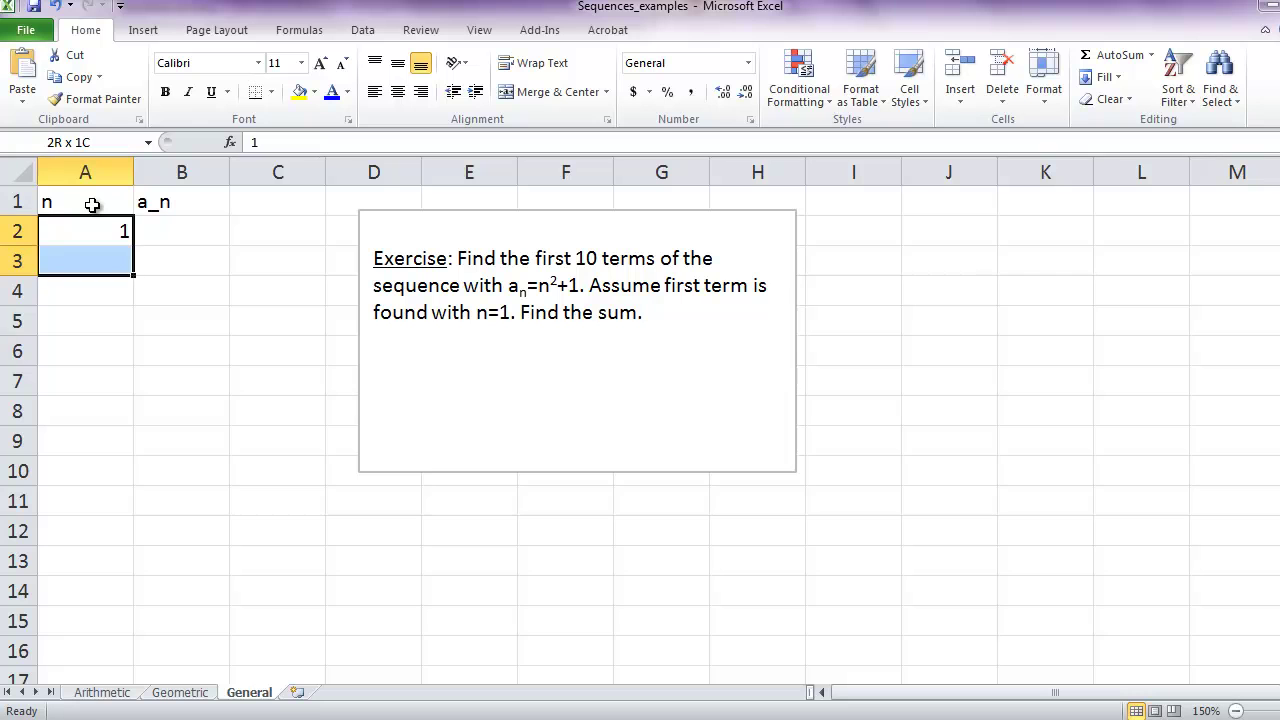
pyautogui.hotkey('alt', 'h')
pyautogui.press('f')
pyautogui.press('i')
pyautogui.press('s')
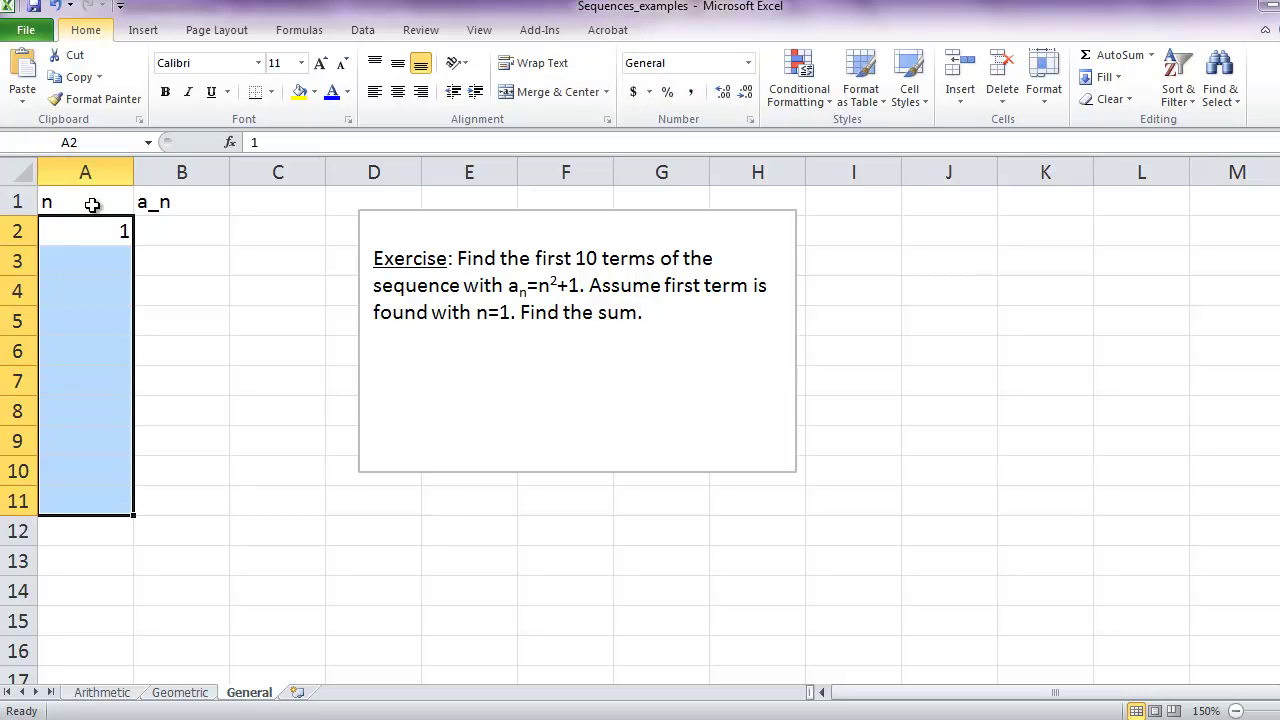
pyautogui.press('Return')
# - Enter the general term formula =A2^2+1 in cell B2
pyautogui.press('Right')
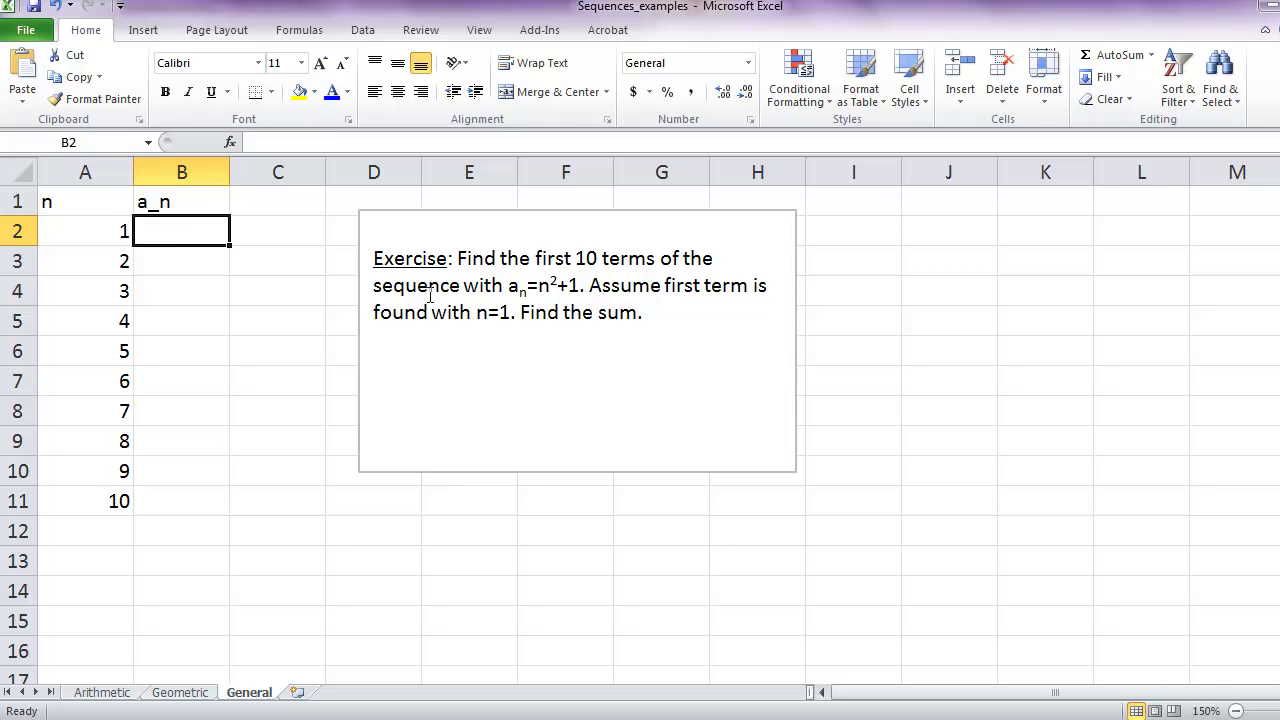
pyautogui.write('=')
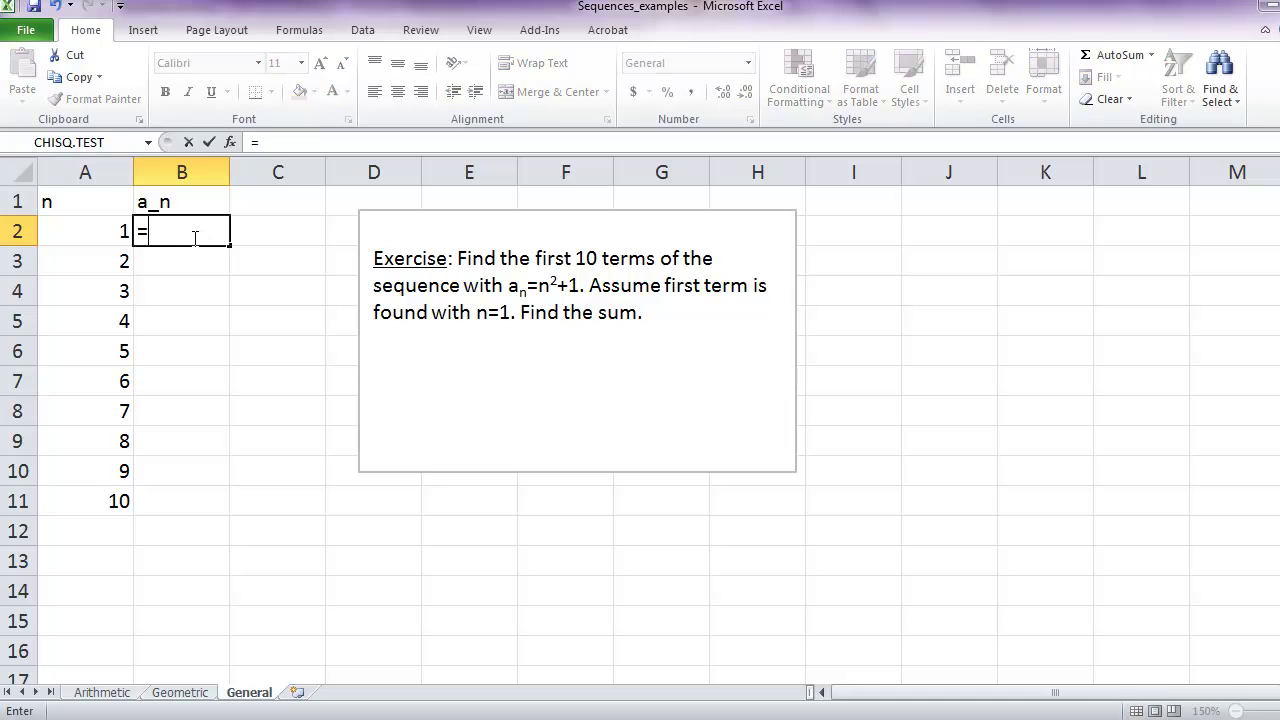
pyautogui.press('Left')
pyautogui.write('^2')
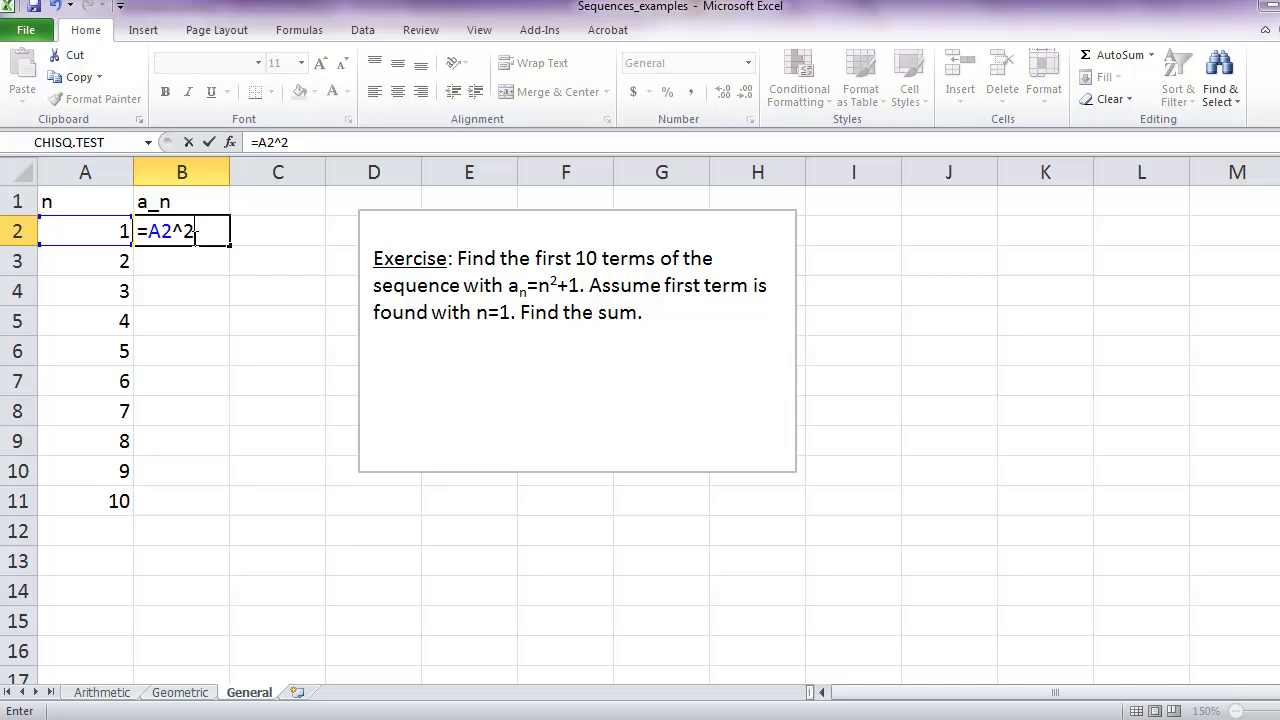
pyautogui.write('+1')
pyautogui.press('Return')
# - Fill the general term formula from B2 down through B11
pyautogui.click(191, 237)
pyautogui.hotkey('shift', 'Down')
pyautogui.hotkey('shift', 'Down')
pyautogui.hotkey('shift', 'Down')
pyautogui.hotkey('shift', 'Down')
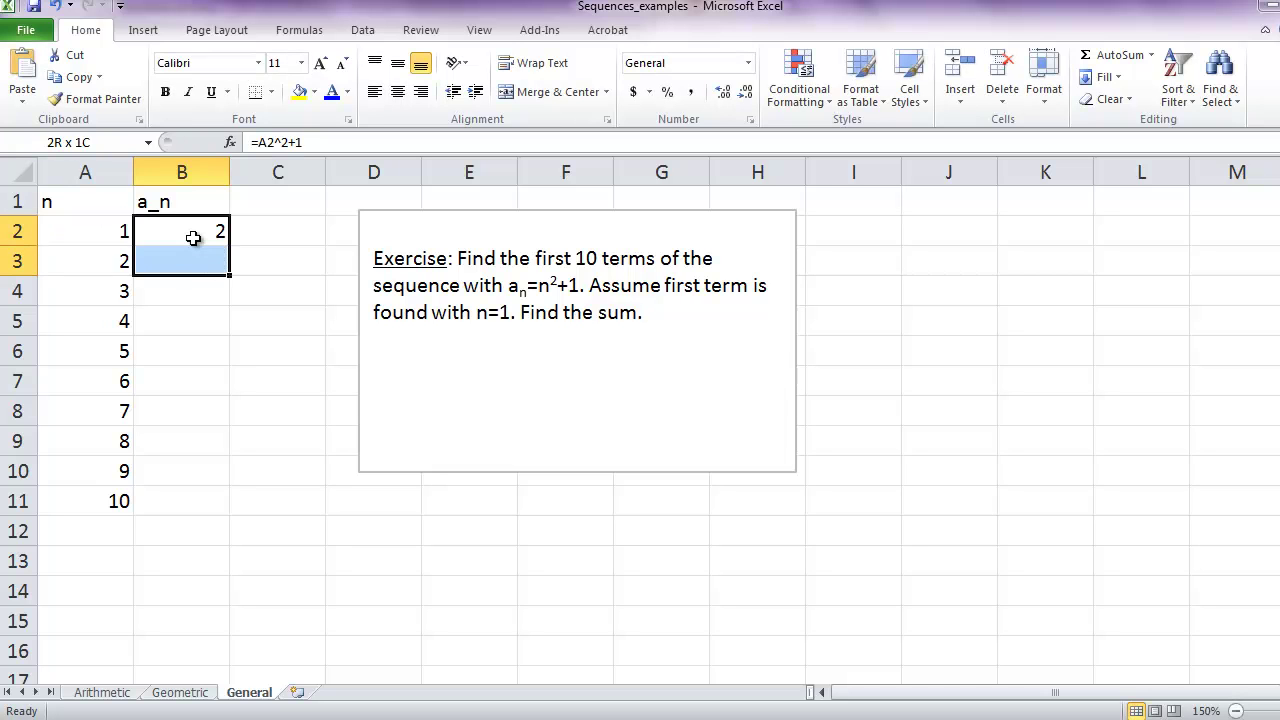
pyautogui.hotkey('shift', 'Down')
pyautogui.hotkey('shift', 'Down')
pyautogui.hotkey('shift', 'Down')
pyautogui.hotkey('shift', 'Down')
pyautogui.hotkey('shift', 'Down')
pyautogui.hotkey('alt', 'e')
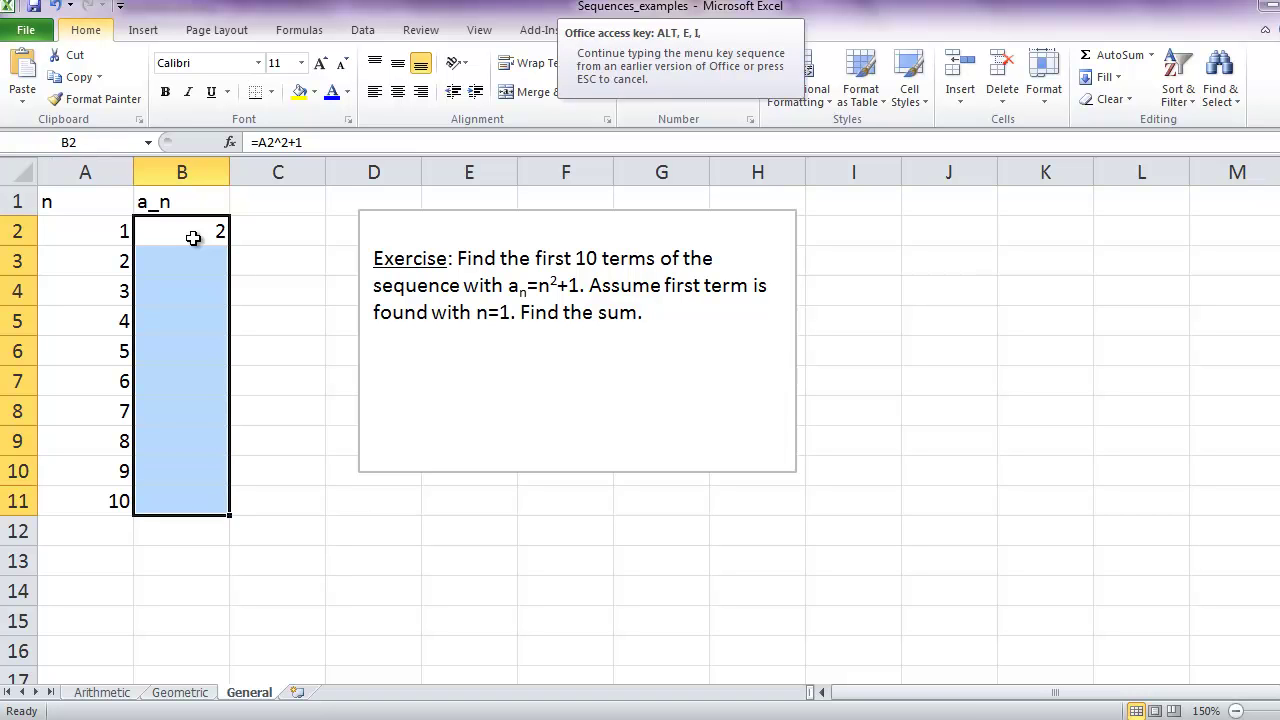
pyautogui.press('d')
# - Sum the ten terms of the n²+1 sequence in cell B13 with =sum(B2:B11)
pyautogui.press('Down')
pyautogui.press('Down')
pyautogui.press('Down')
pyautogui.press('Down')
pyautogui.press('Down')
pyautogui.press('Down')
pyautogui.press('Down')
pyautogui.press('Down')
pyautogui.press('Down')
pyautogui.press('Down')
pyautogui.press('Down')
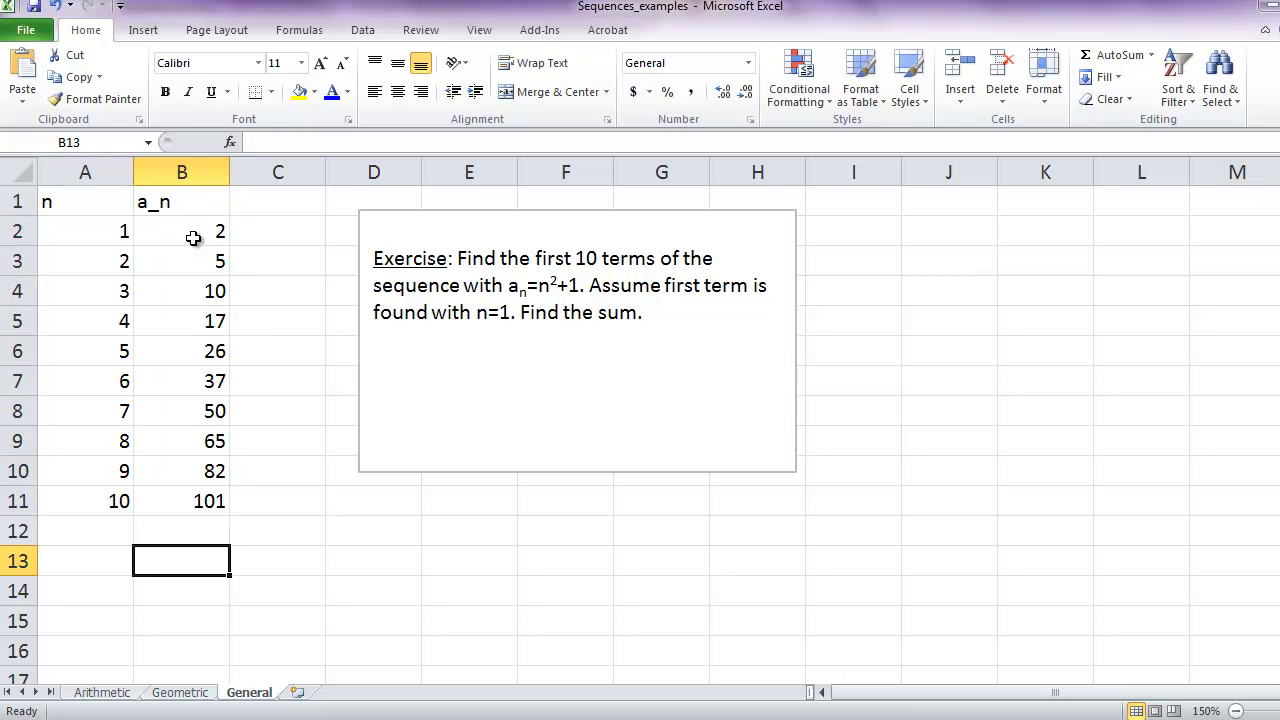
pyautogui.write('=sum(')
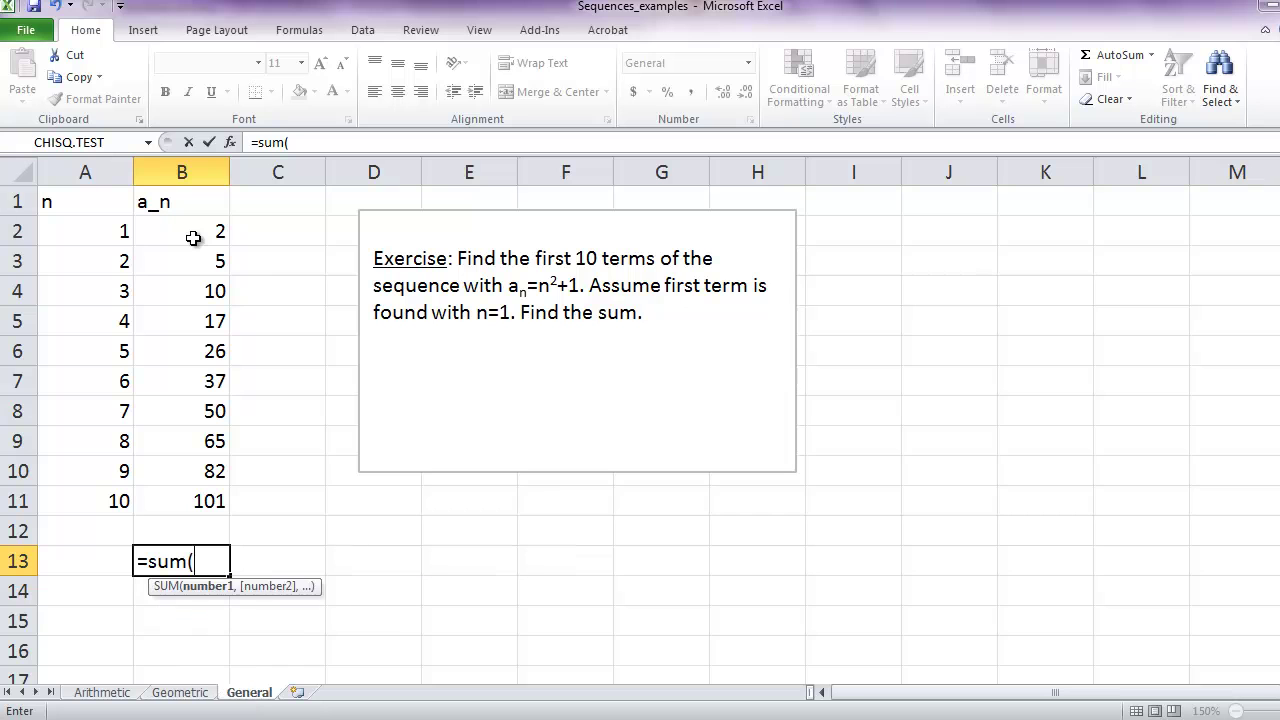
pyautogui.press('Up')
pyautogui.press('Up')
pyautogui.hotkey('shift', 'Up')
pyautogui.hotkey('shift', 'Up')
pyautogui.hotkey('shift', 'Up')
pyautogui.hotkey('shift', 'Up')
pyautogui.hotkey('shift', 'Up')
pyautogui.hotkey('shift', 'Up')
pyautogui.hotkey('shift', 'Up')
pyautogui.hotkey('shift', 'Up')
pyautogui.hotkey('shift', 'Up')
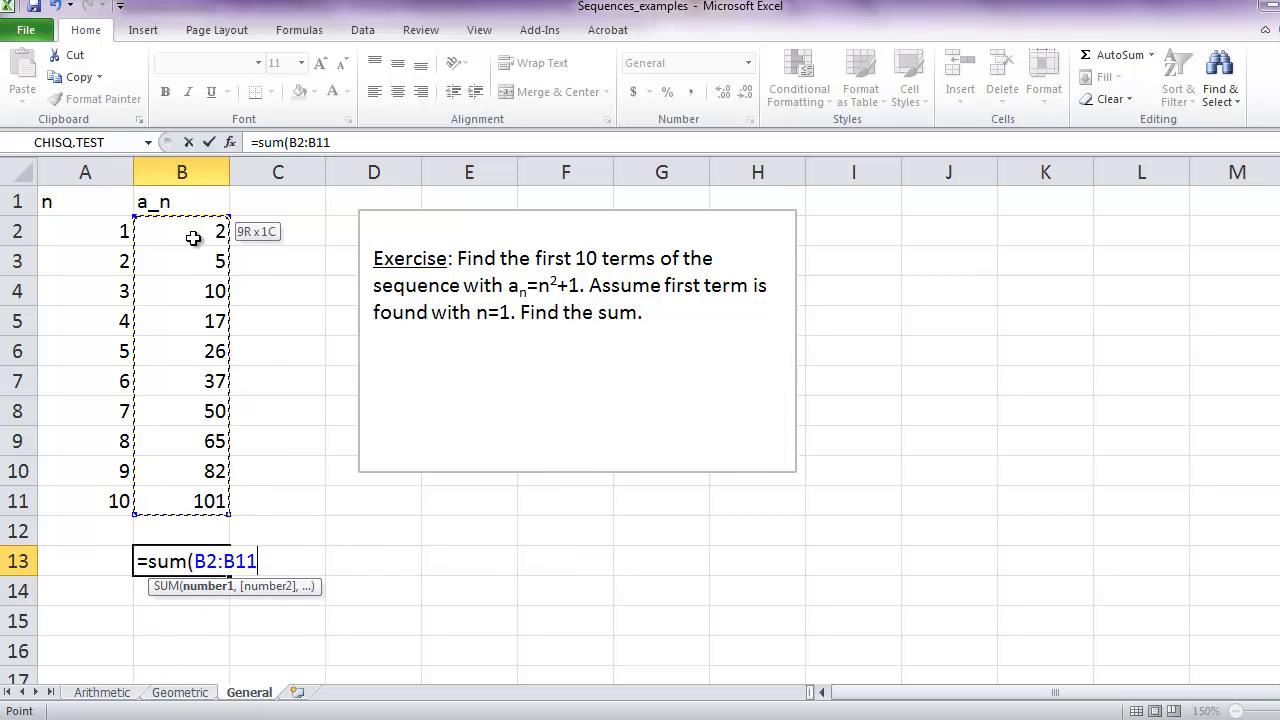
pyautogui.write(')')
pyautogui.press('Return')
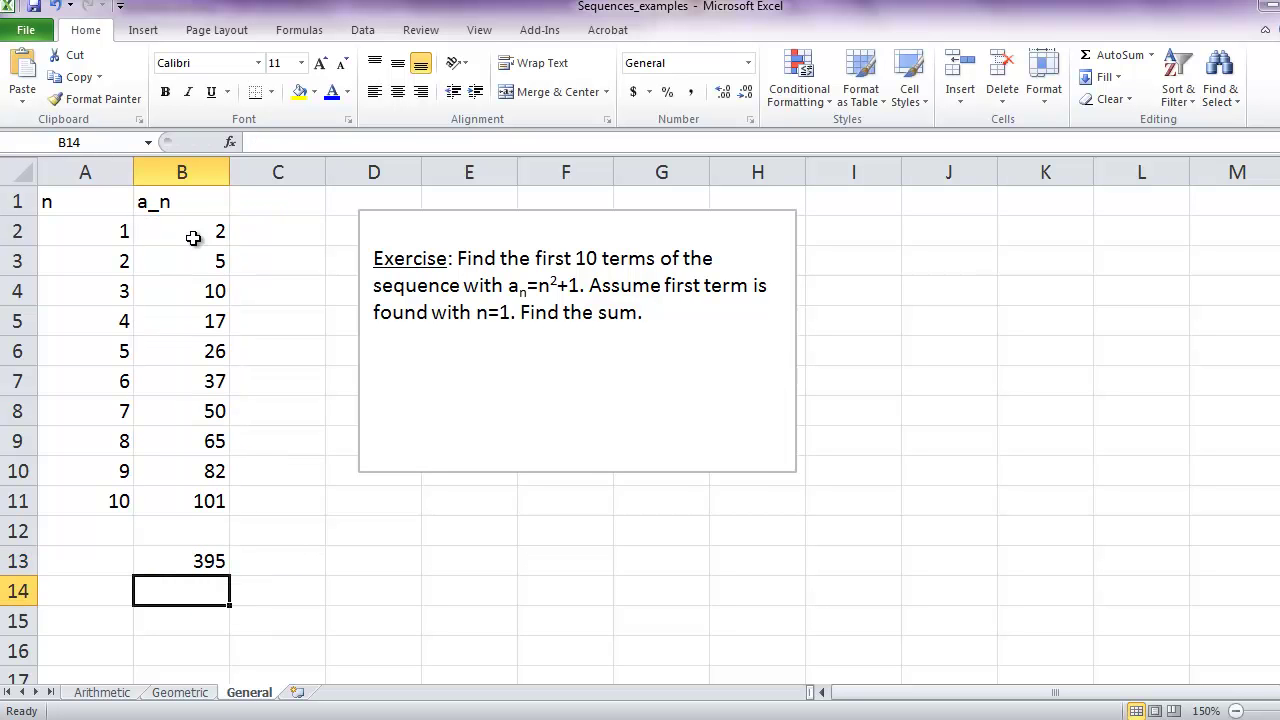